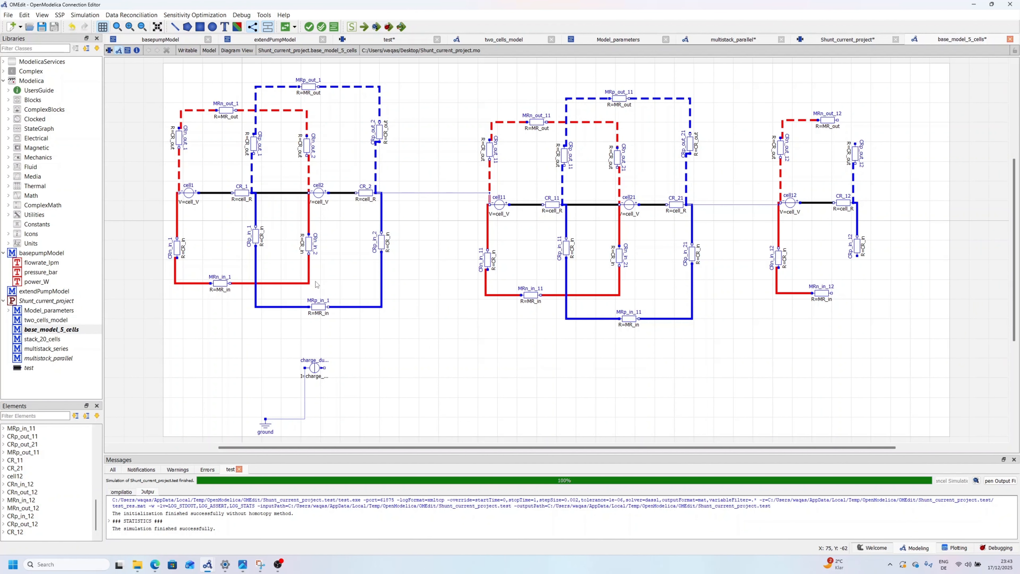
Step: Move the second two-cell block closer to the first and duplicate the inlet manifold resistors MRn_in_1 and MRp_in_1
left_click_drag(499, 205, 468, 193)
left_click(220, 283)
key("ctrl+d")
left_click(319, 307)
key("ctrl+d")
Step: Paste another MR_in manifold resistor and connect it between CRp_in_21 and CRp_in_12
key("ctrl+v")
left_click_drag(729, 308, 661, 252)
left_click_drag(749, 309, 857, 256)
Step: Paste three more MR_in resistors linking the second block to the cell12 block: one at the negative inlet, two at the outlets
key("ctrl+v")
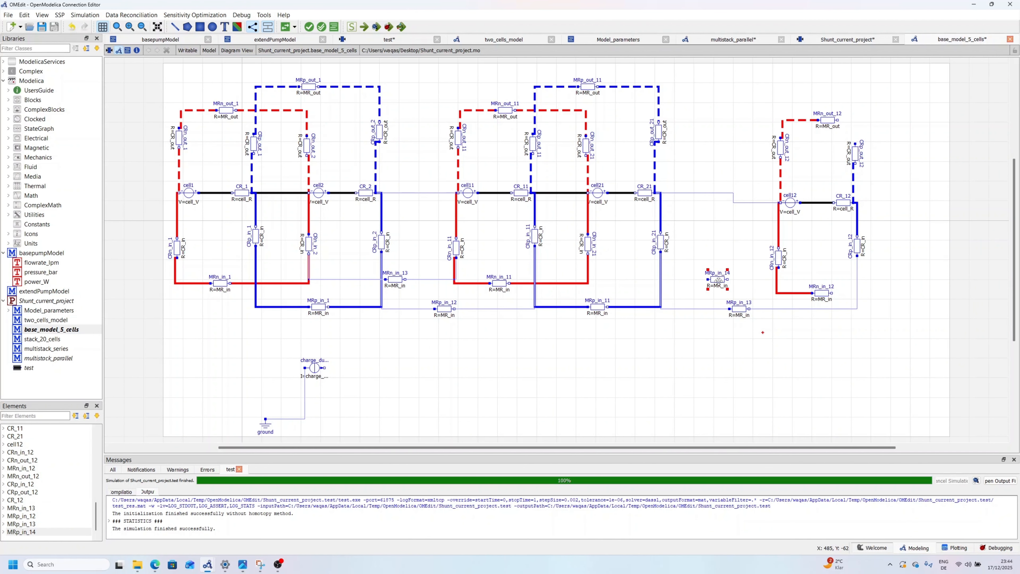
left_click_drag(718, 280, 692, 287)
key("ctrl+v")
key("ctrl+v")
left_click(500, 283)
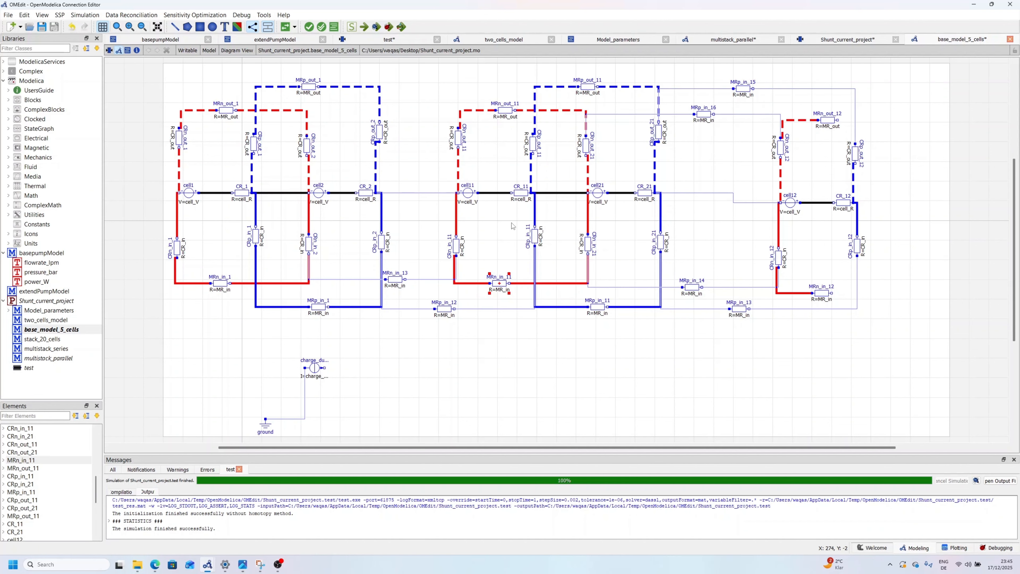
Step: Save the model and paste an MR_in resistor connected between CRn_out_2 and CRn_out_11
key("ctrl+s")
key("ctrl+v")
left_click_drag(394, 108, 307, 136)
left_click_drag(413, 108, 458, 128)
Step: Style the MRn_in_13 connection as thick solid red and the MRp_in_18 connection as thick dashed red, and simulate base_model_5_cells
double_click(347, 279)
left_click(471, 237)
double_click(436, 108)
left_click(471, 238)
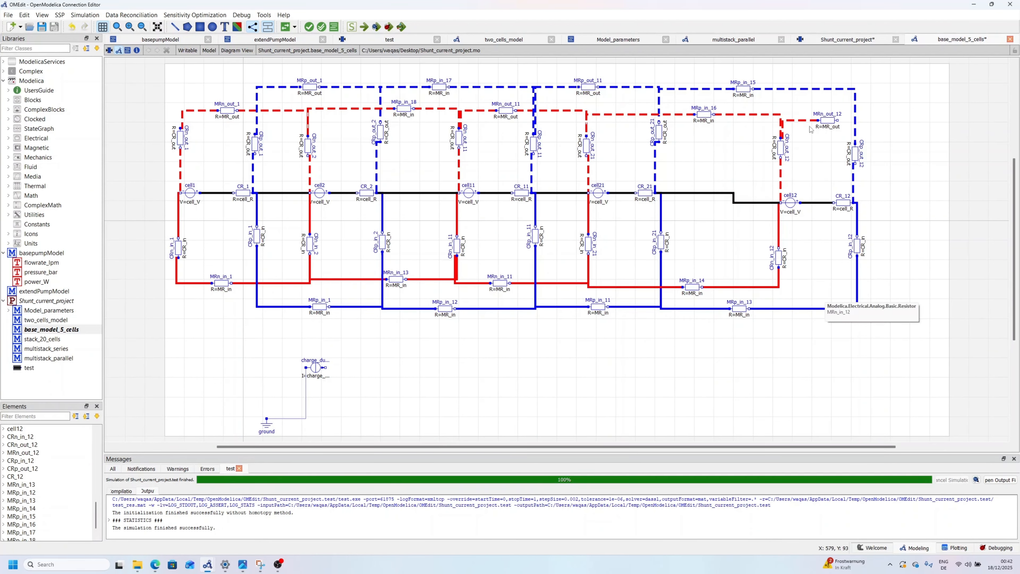
left_click(364, 27)
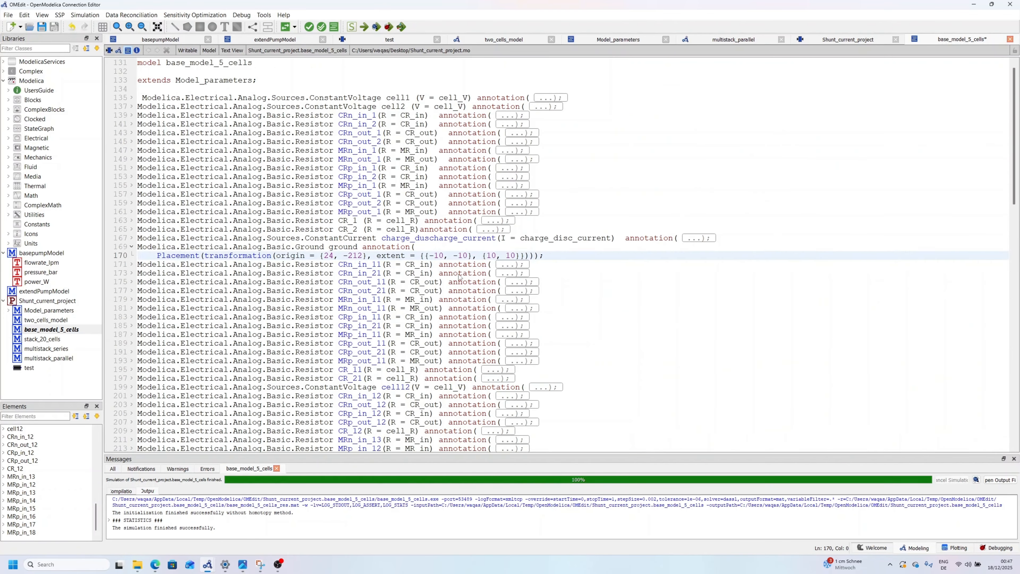
Step: Review the component declarations and connect equations of base_model_5_cells and search its code for cell_1
scroll(436, 166, "down", 17)
scroll(437, 165, "up", 7)
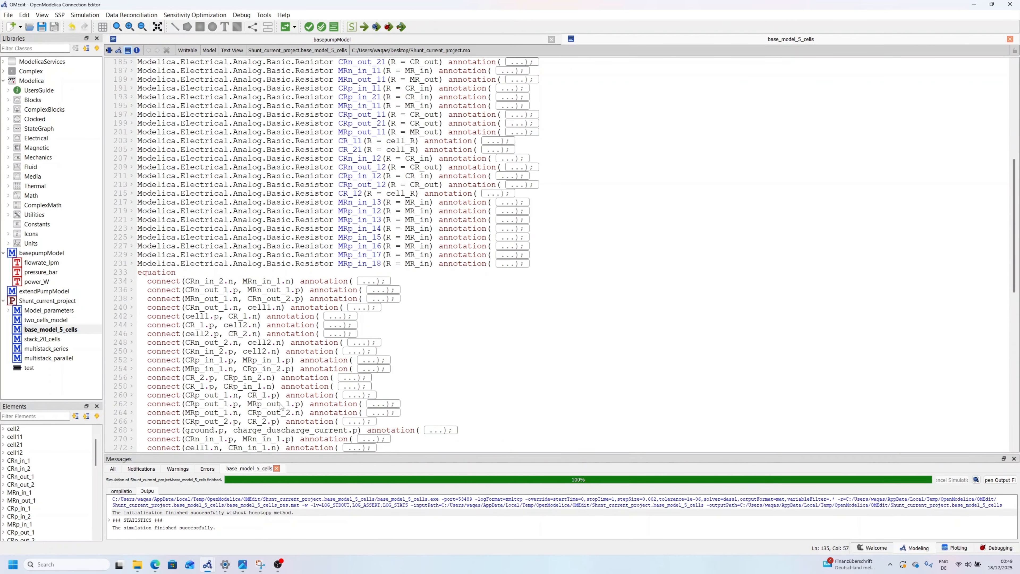
key("ctrl+f")
left_click(401, 446)
type("cell_1")
left_click(793, 446)
left_click(840, 446)
left_click(886, 446)
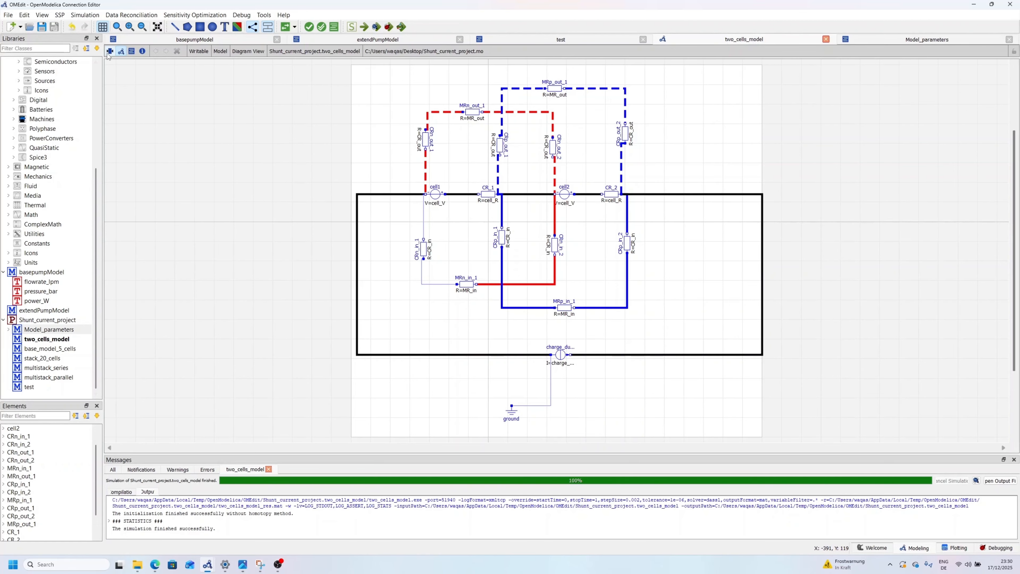
Step: Copy the code of two_cells_model from the extends Model_parameters line through the Diagram annotation, leaving out the model and end lines
left_click(132, 51)
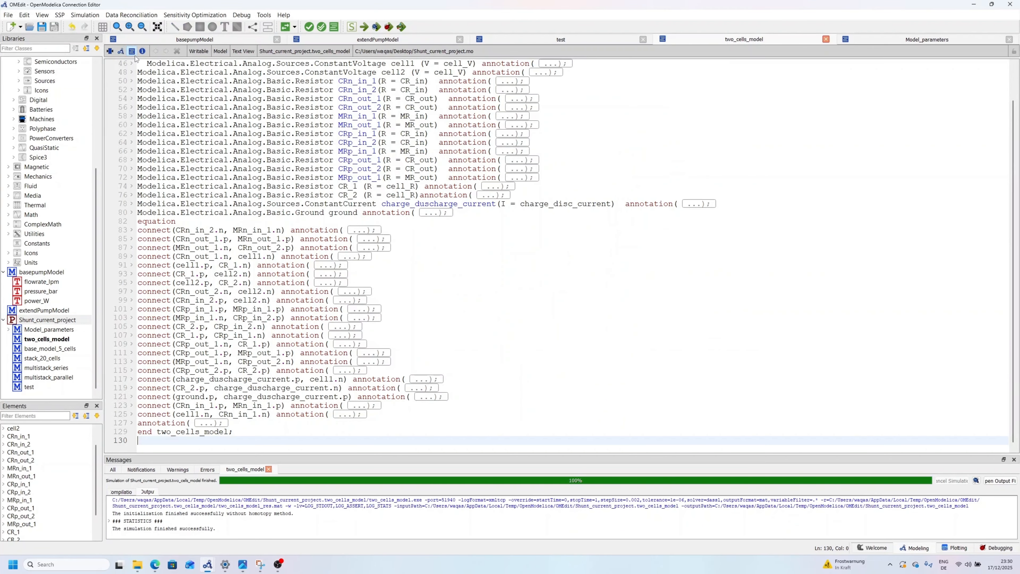
key("ctrl+a")
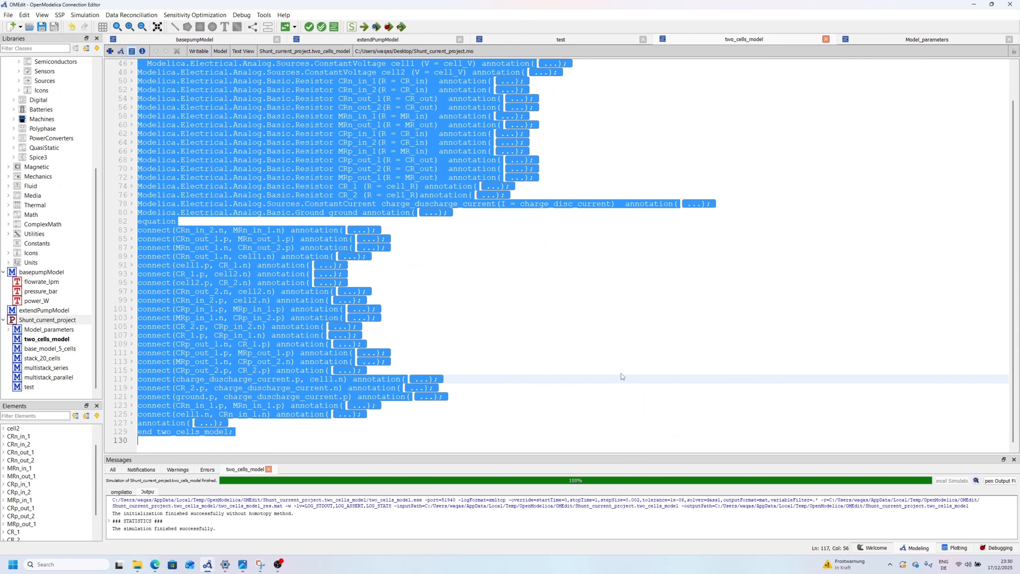
left_click(250, 425)
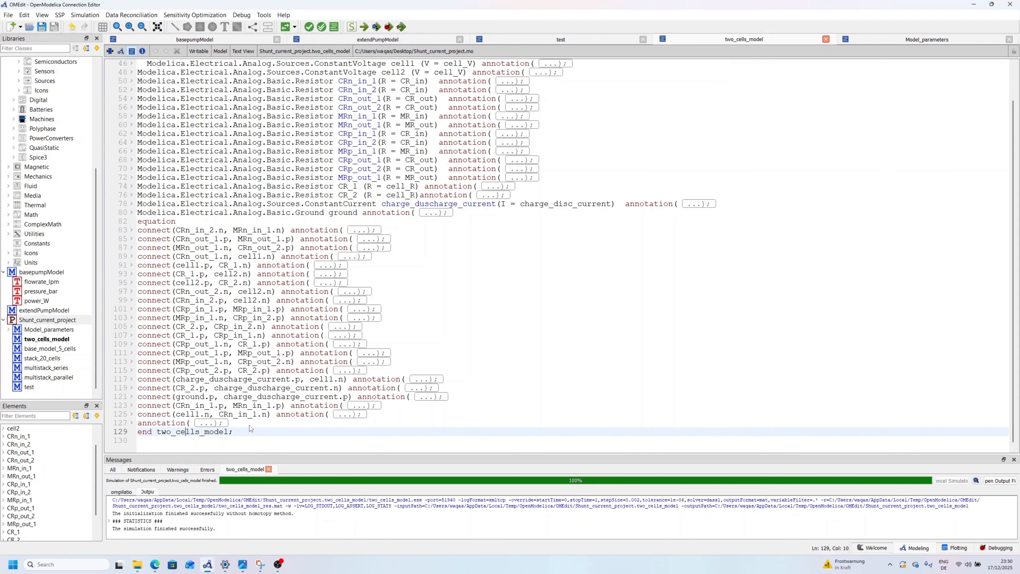
key("Left")
key("Left")
key("Left")
key("Left")
key("Left")
key("Left")
key("Left")
key("Left")
key("Up")
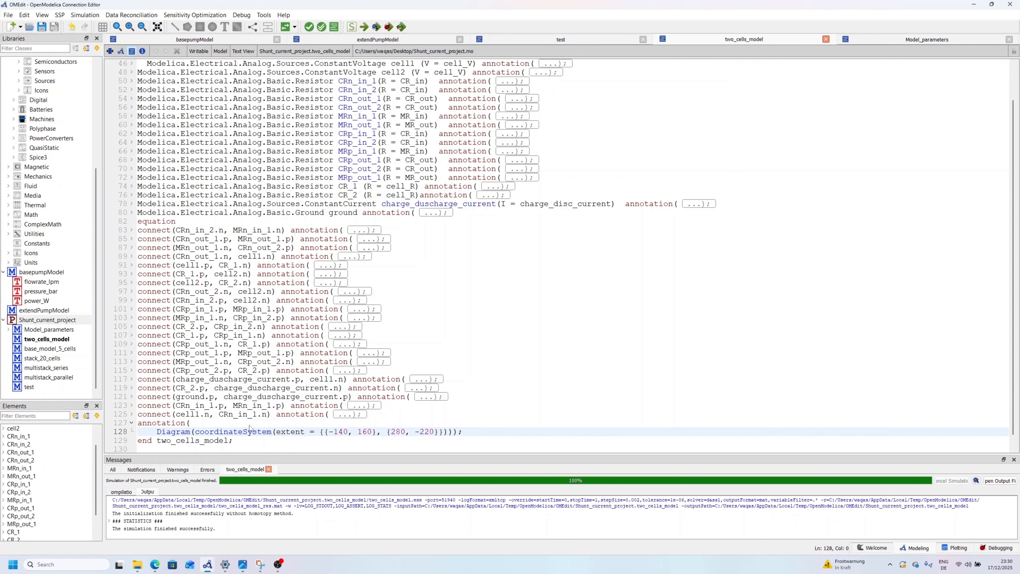
key("Down")
key("shift+Up")
key("shift+Up")
key("shift+Up")
key("shift+Up")
key("shift+Up")
key("shift+Up")
key("shift+Up")
key("shift+Up")
key("shift+Up")
key("shift+Up")
key("shift+Up")
key("shift+Up")
key("shift+Up")
key("shift+Up")
key("shift+Up")
key("shift+Up")
key("shift+Up")
key("shift+Up")
key("shift+Up")
key("shift+Up")
key("shift+Up")
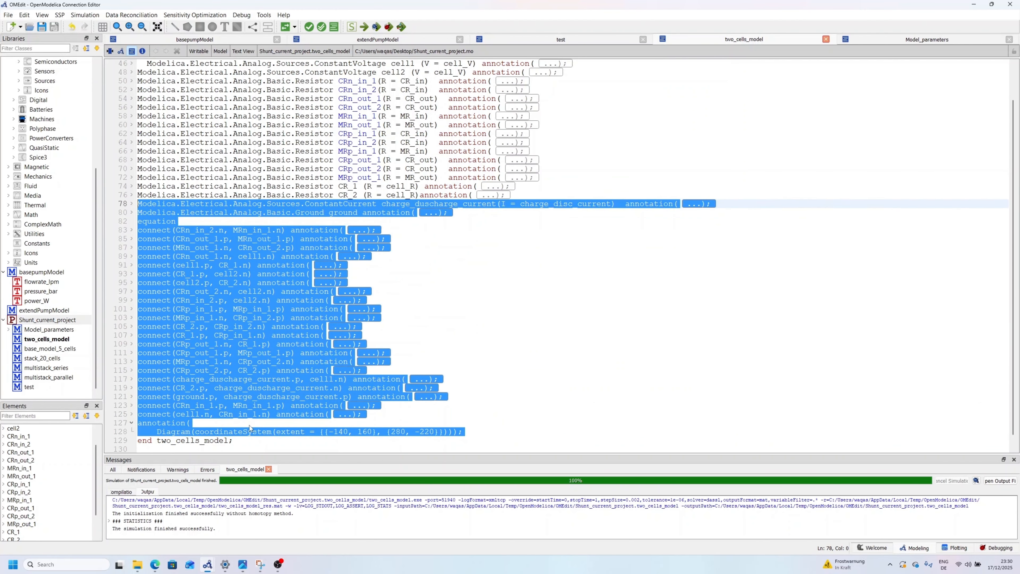
key("shift+Down")
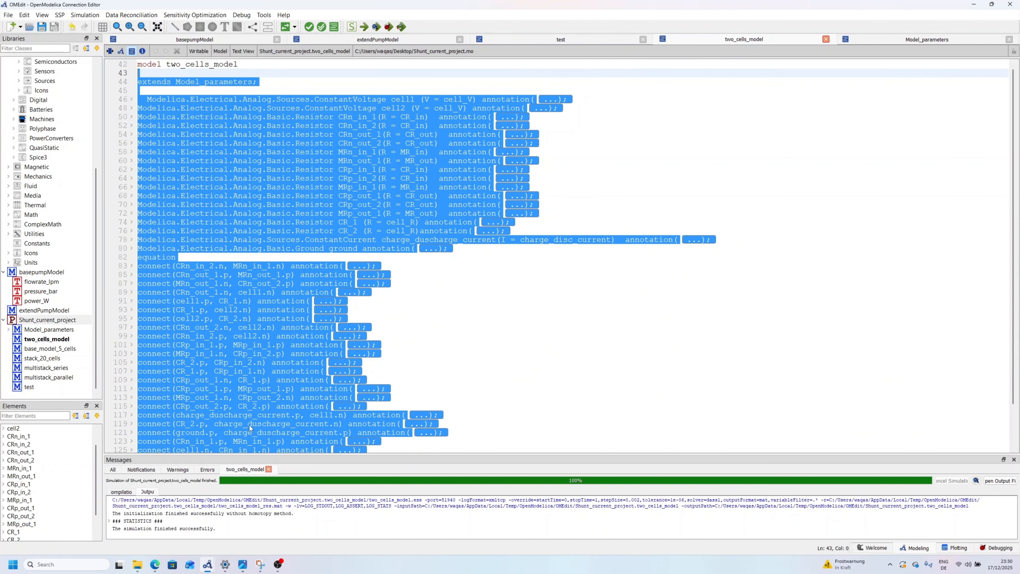
Step: Paste the copied code into the body of the empty test model and simulate it from its diagram
double_click(25, 389)
key("Down")
key("Down")
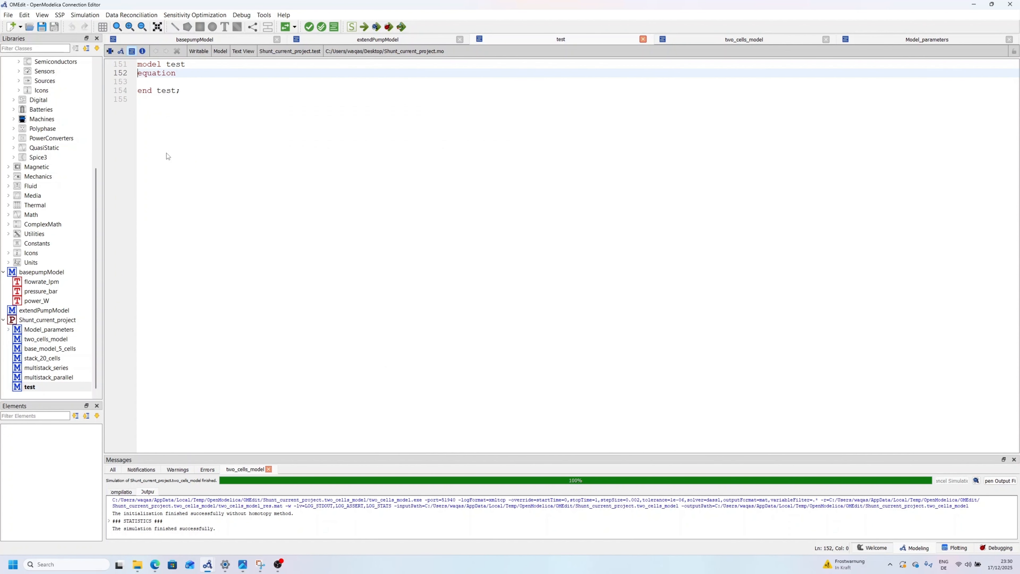
key("ctrl+v")
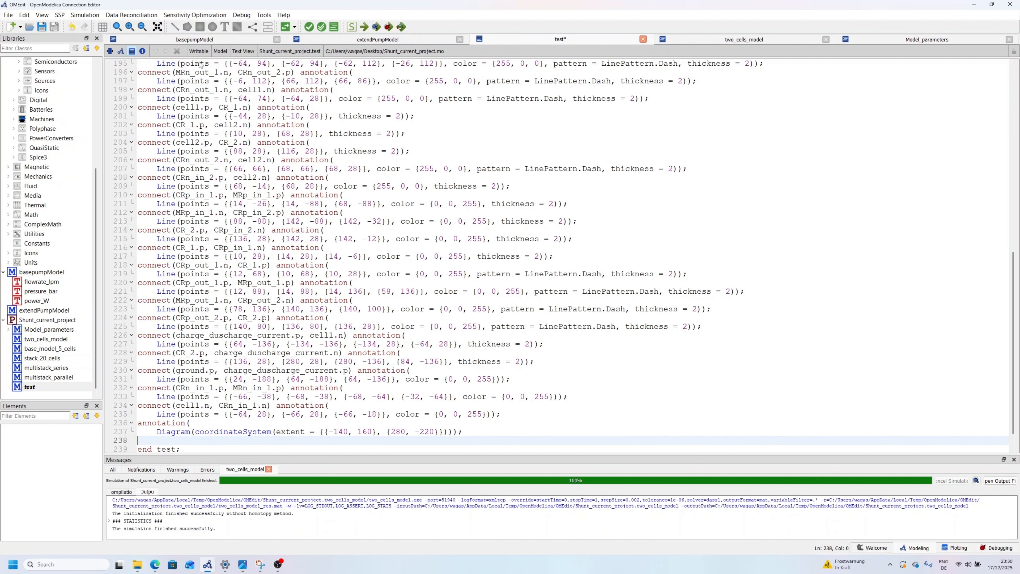
left_click(121, 51)
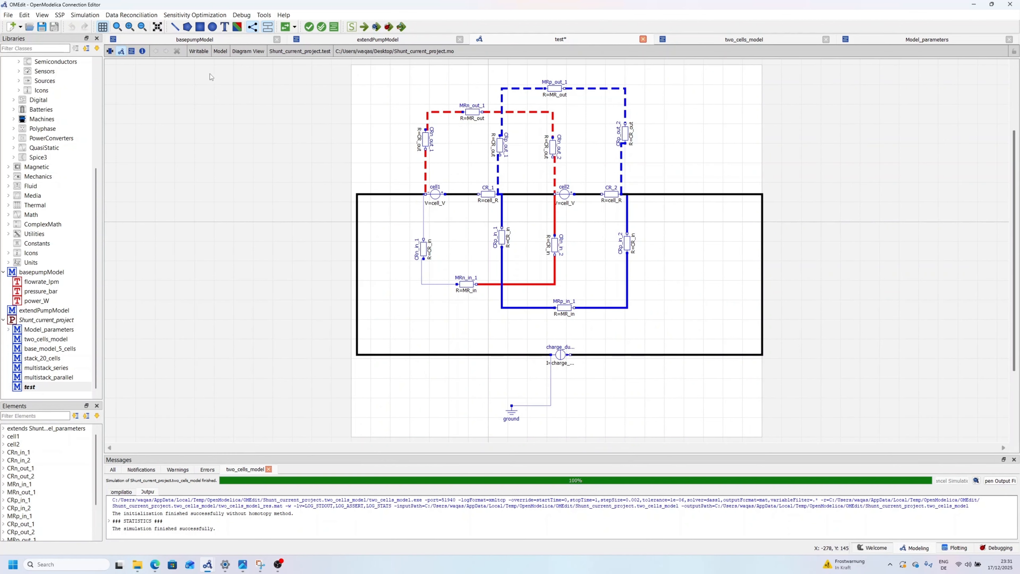
left_click(364, 27)
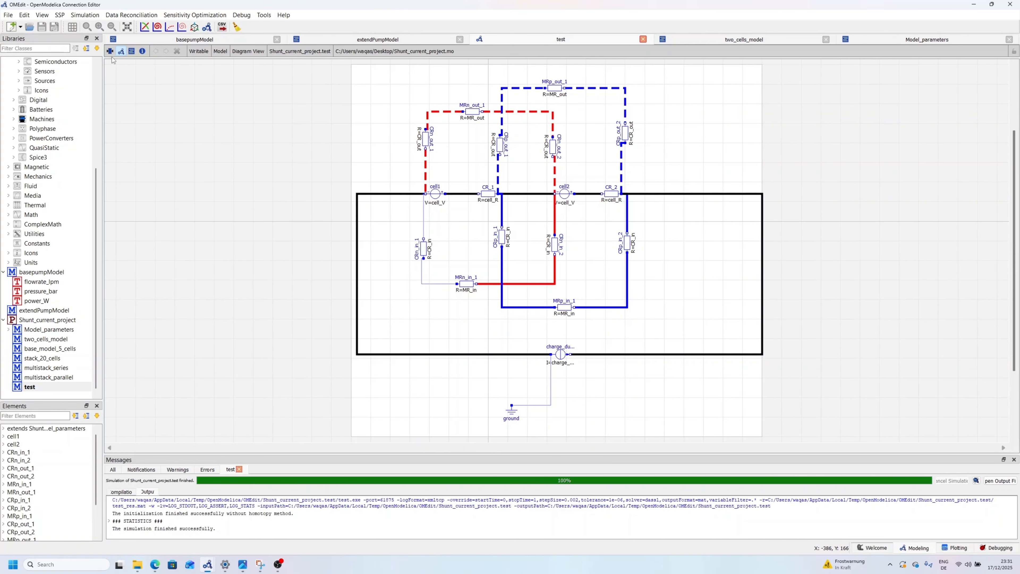
Step: Delete the charge/discharge current source, the ground and their outer connections to the cells
left_click(358, 310)
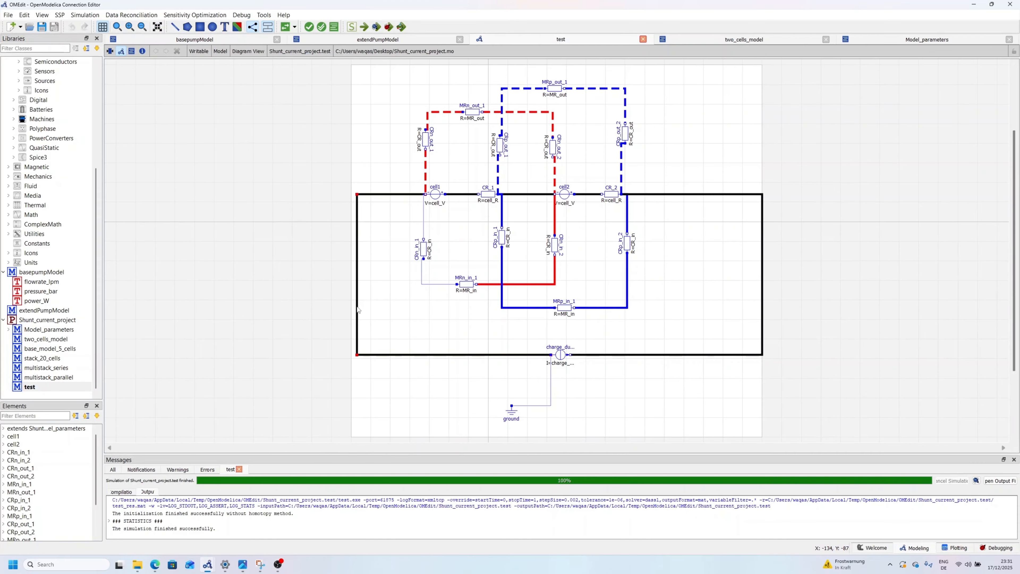
key("Delete")
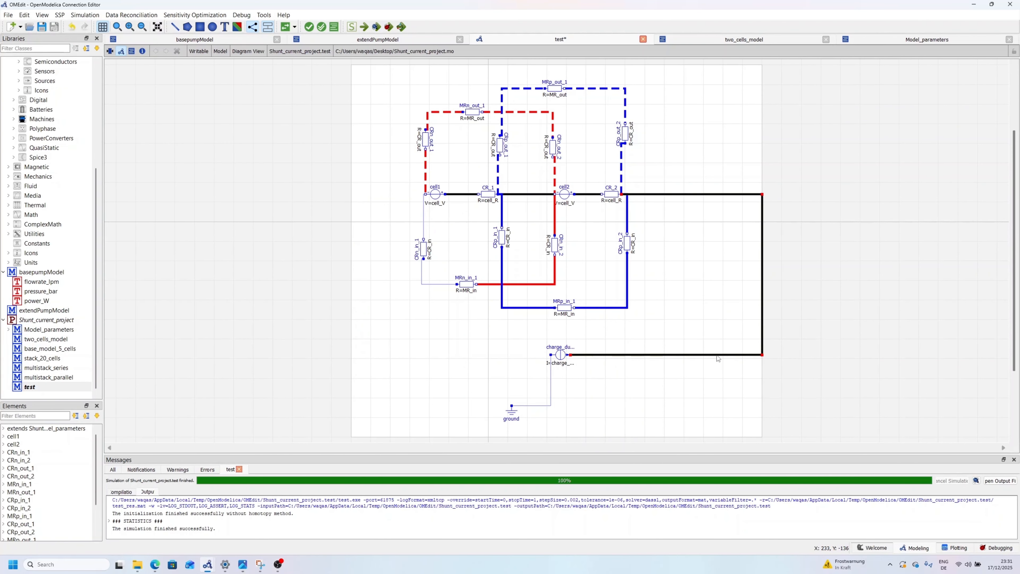
left_click_drag(436, 339, 649, 465)
key("Delete")
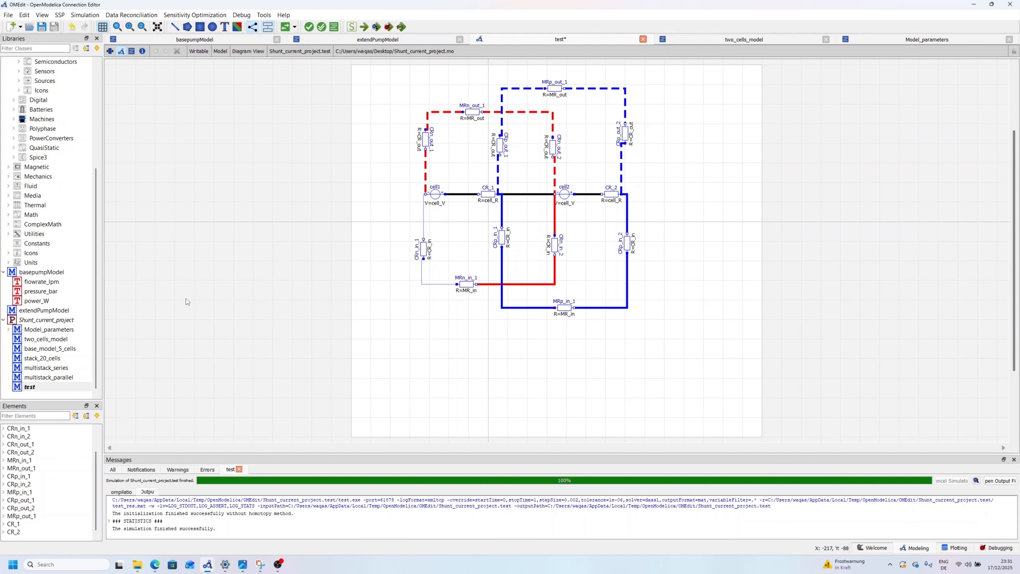
Step: Add a NegativePin before cell1 and a PositivePin after CR_2 from Modelica.Electrical.Analog.Interfaces, accepting the default names
scroll(64, 316, "up", 5)
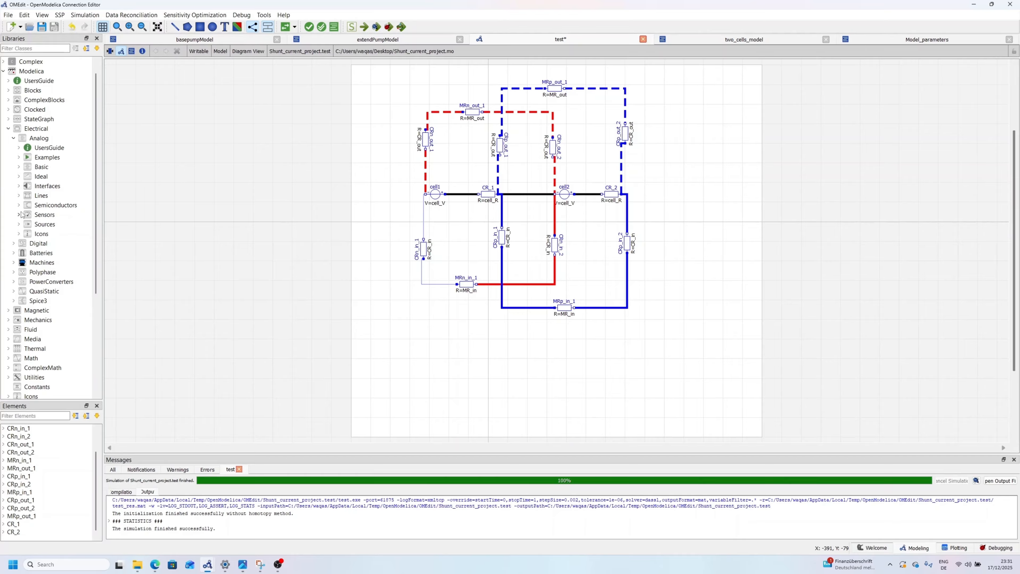
left_click(19, 186)
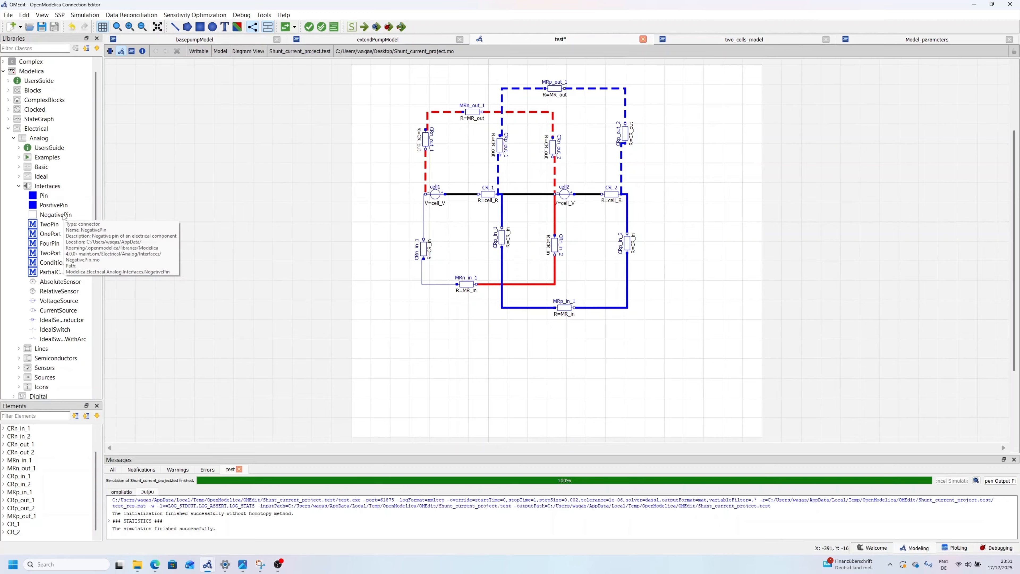
left_click_drag(26, 215, 321, 240)
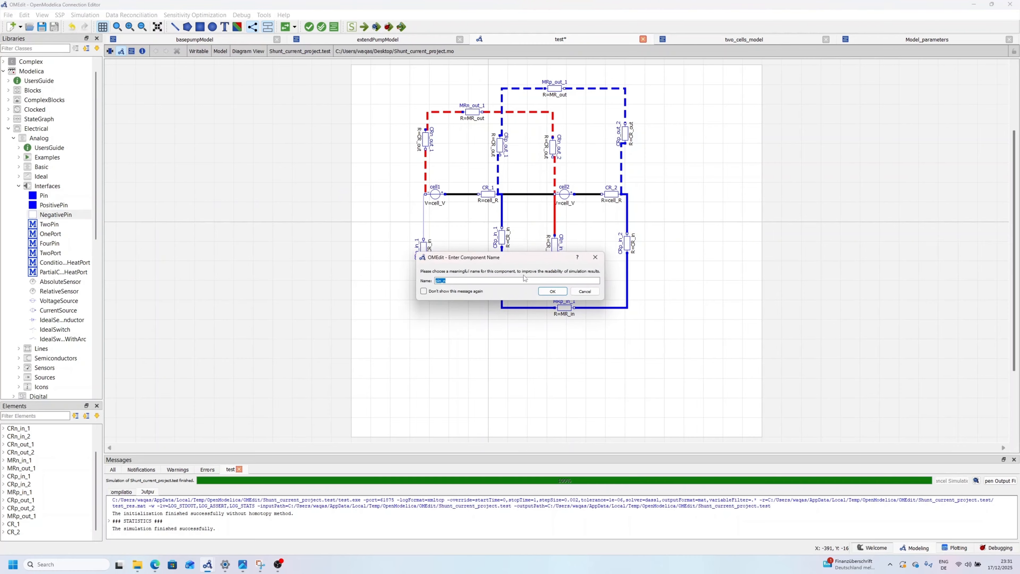
left_click(548, 289)
left_click(191, 281)
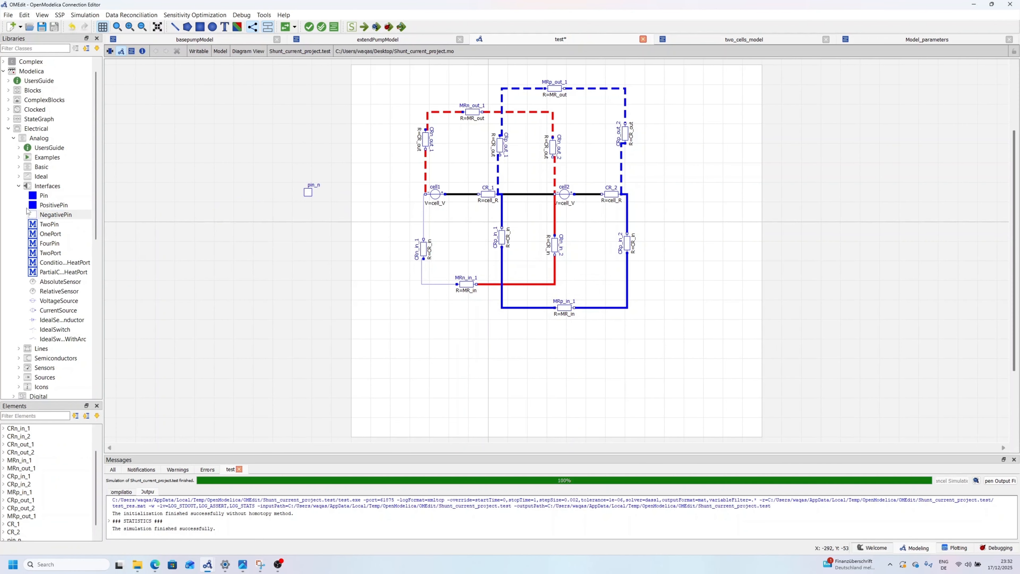
left_click_drag(32, 205, 727, 202)
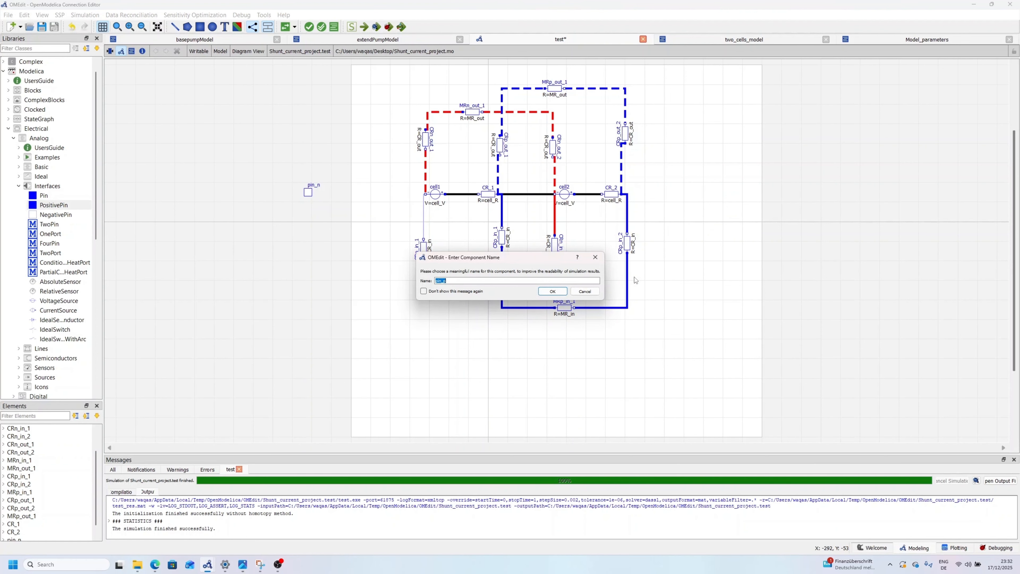
left_click(552, 290)
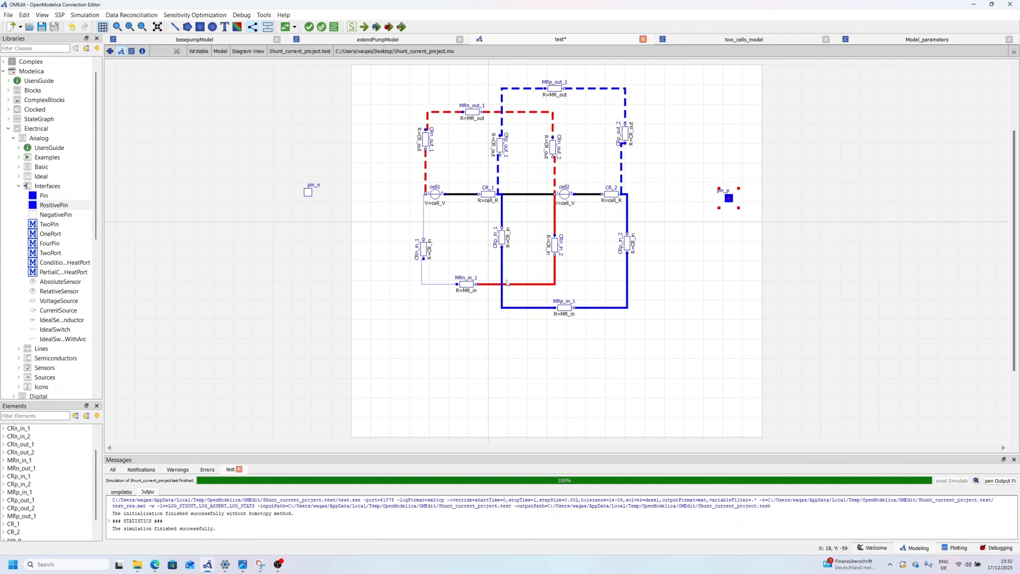
Step: Move pin_n and pin_p closer to the circuit, roughly level with the row of cells
left_click_drag(277, 175, 347, 221)
left_click_drag(306, 192, 358, 199)
left_click(788, 275)
left_click(730, 199)
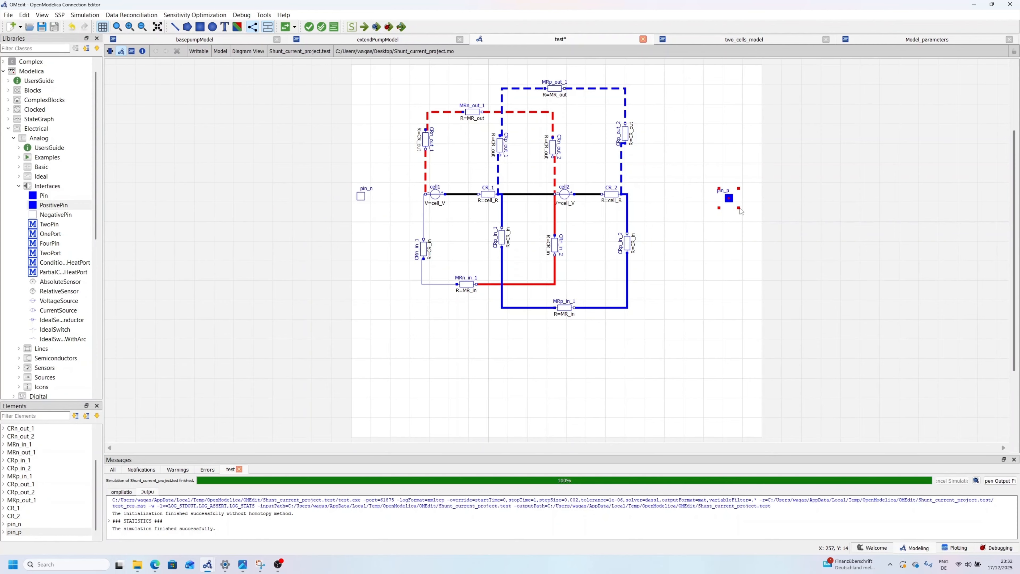
left_click_drag(731, 199, 706, 194)
left_click(679, 249)
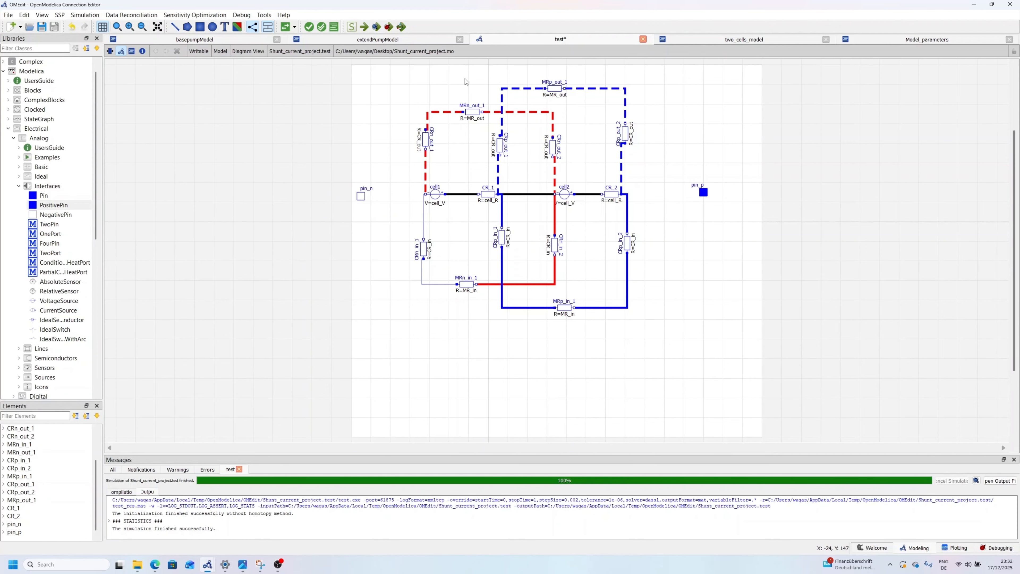
Step: Connect the free end of CR_2 to pin_p and pin_n to the negative terminal of cell1
left_click(626, 196)
left_click(703, 193)
left_click(361, 196)
left_click(425, 194)
Step: Compare the placement of pin_n and pin_p in the icon view and in the diagram view
left_click(110, 52)
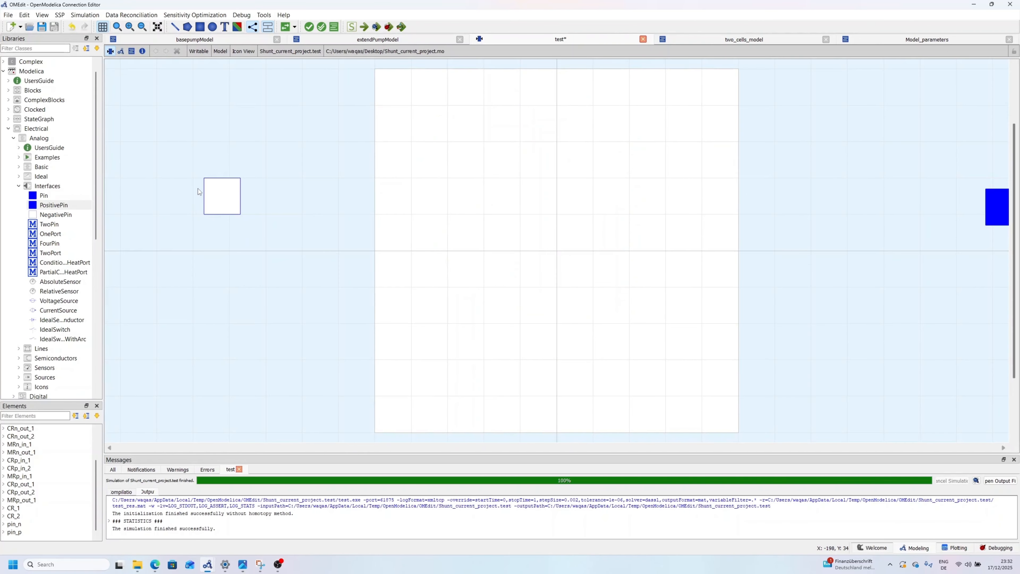
left_click(121, 51)
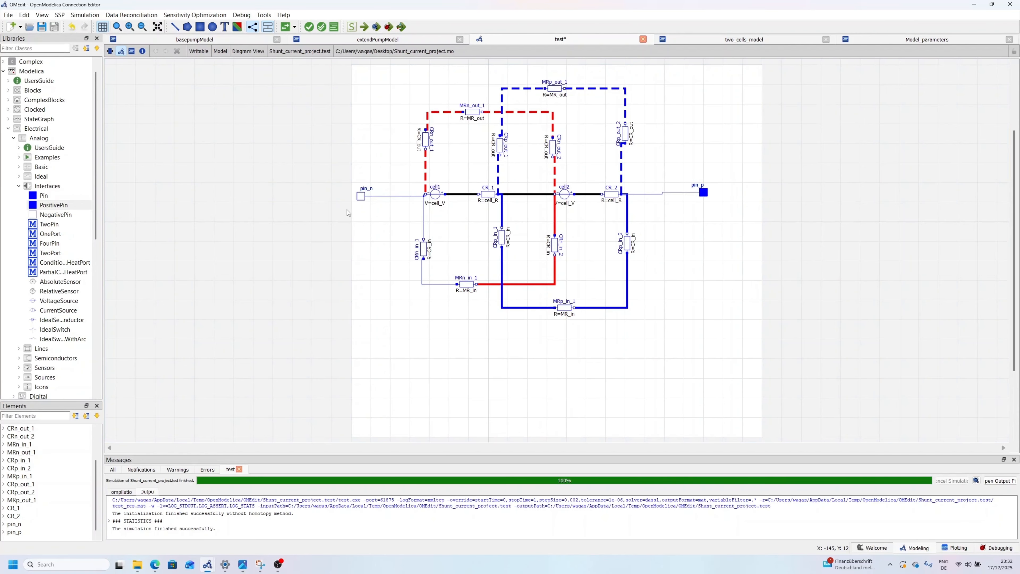
left_click_drag(340, 178, 381, 208)
left_click(703, 192)
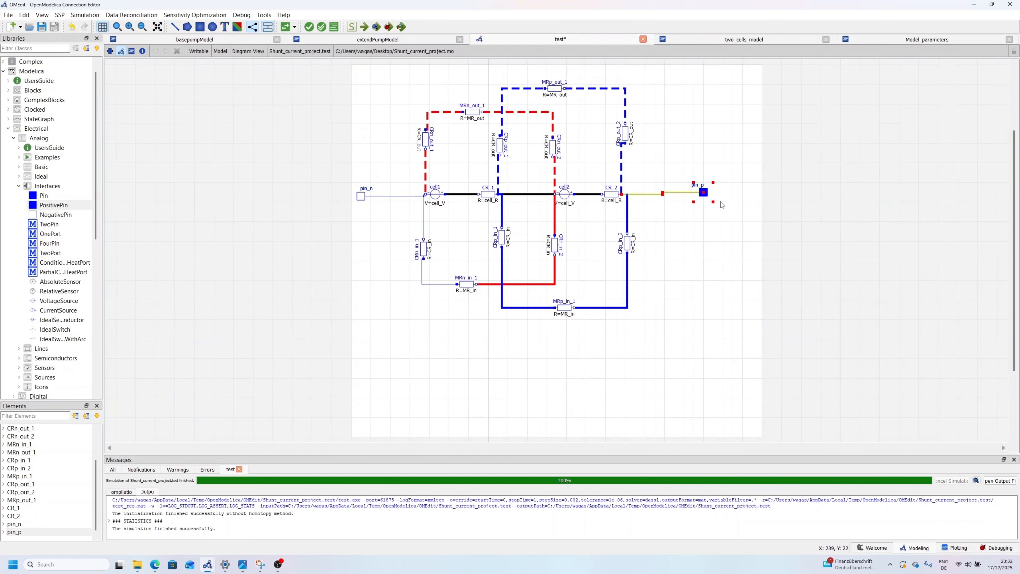
Step: In the icon view, move pin_n to the middle of the icon's left edge and pin_p to its right edge, and return to the diagram
left_click(110, 52)
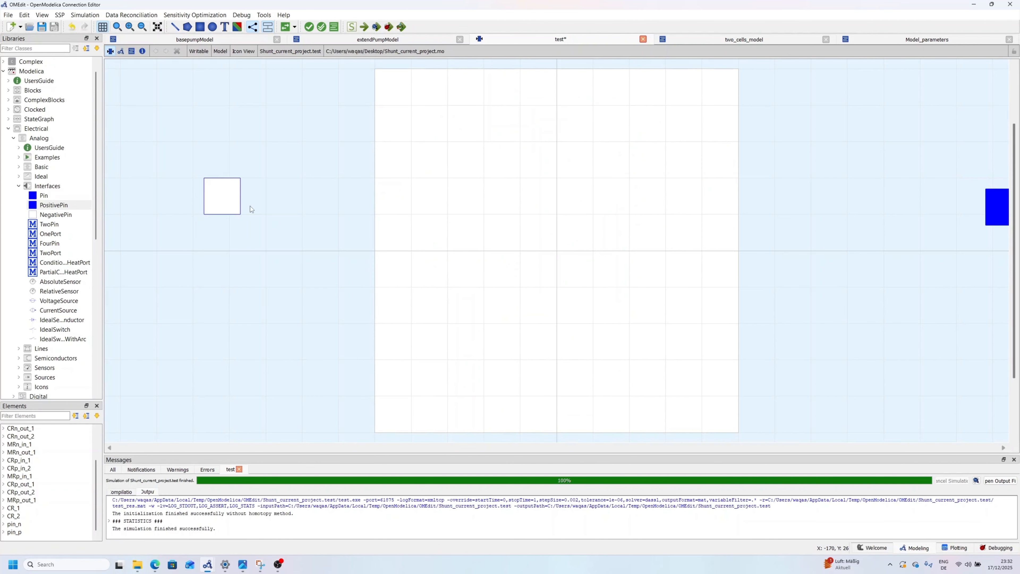
left_click_drag(212, 197, 351, 247)
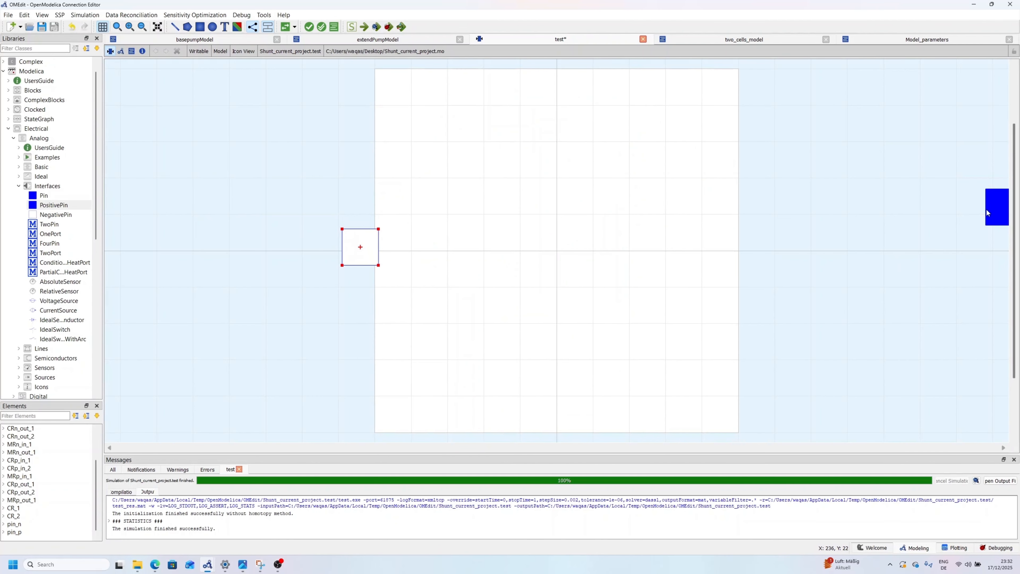
left_click_drag(988, 214, 708, 270)
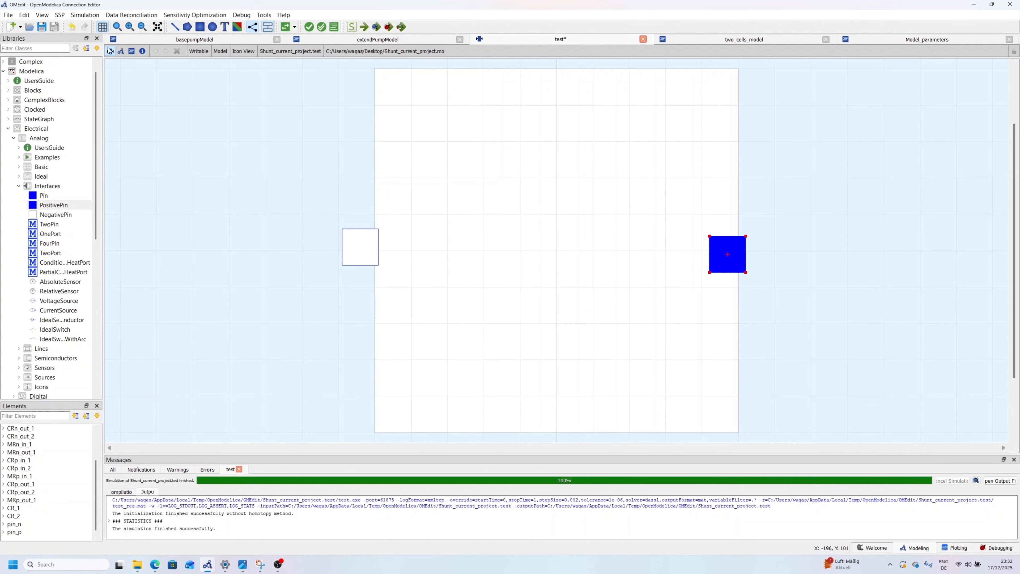
left_click(121, 51)
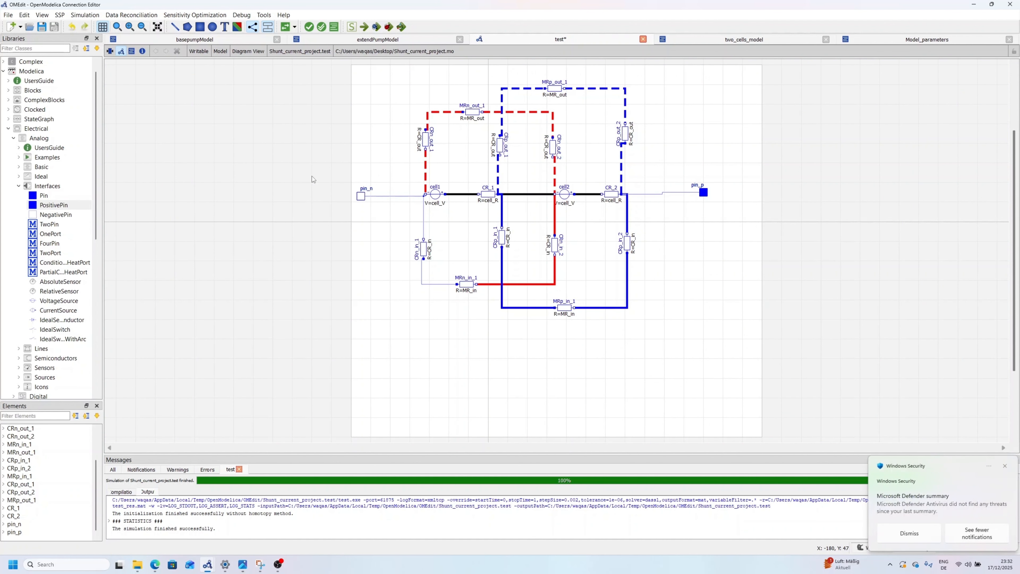
left_click_drag(306, 152, 363, 207)
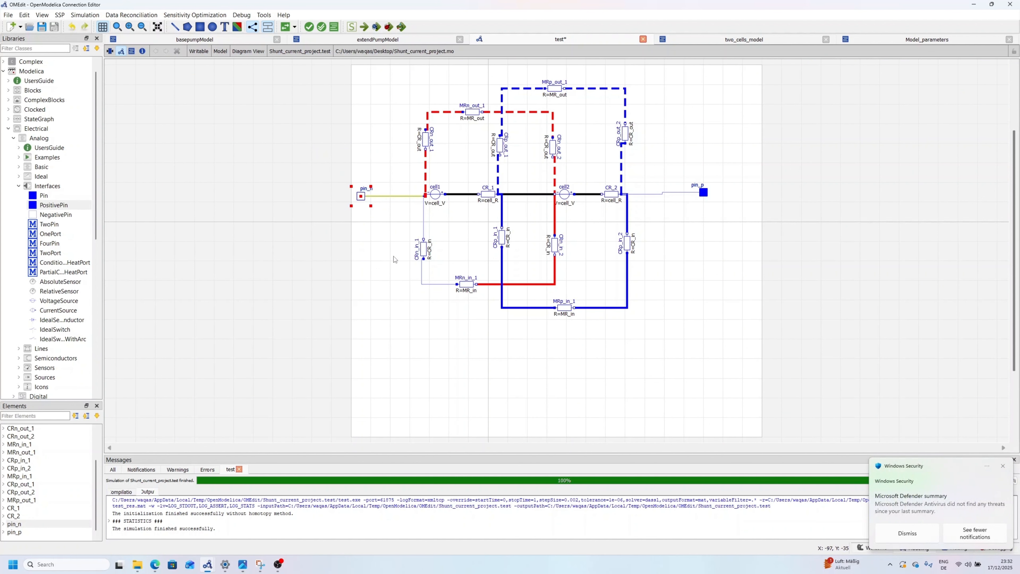
Step: Delete pin_n and pin_p to check how this affects the icon view, and undo the deletions
left_click_drag(681, 164, 749, 225)
key("ctrl+1")
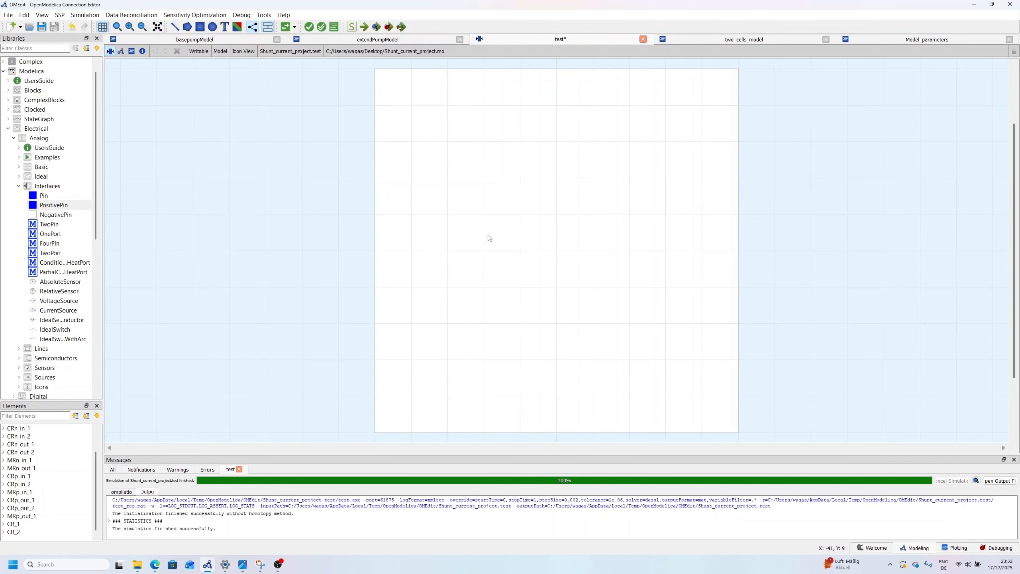
left_click(121, 51)
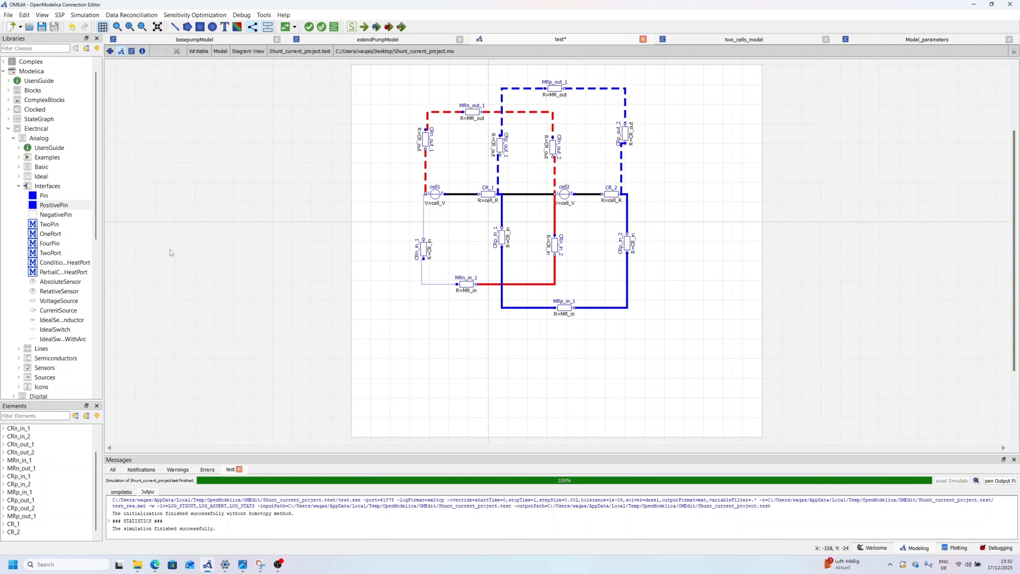
key("ctrl+z")
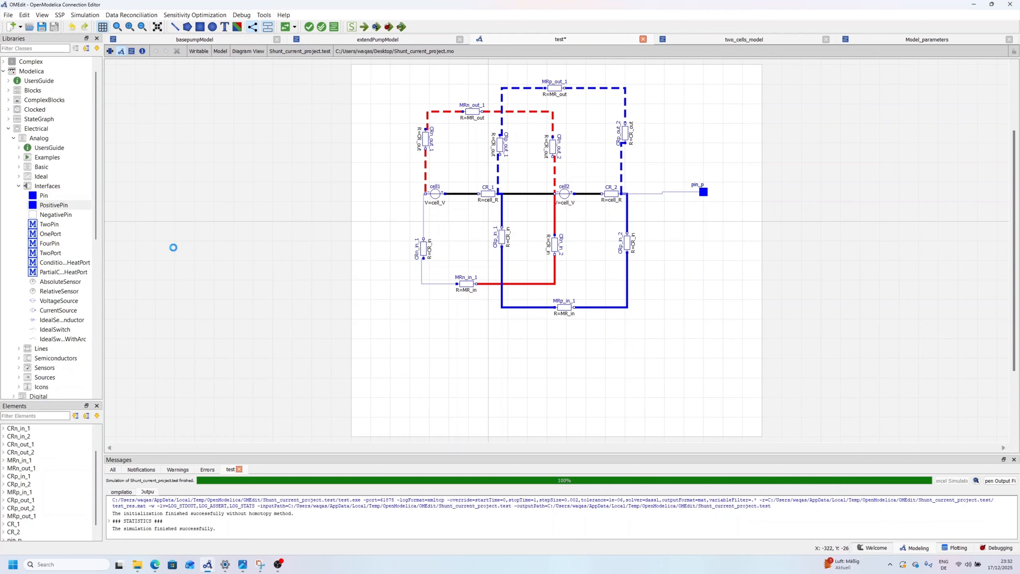
key("ctrl+z")
Step: In the icon view, place pin_p back on the right edge and pin_n on the left edge, both near mid-height
left_click(110, 51)
left_click_drag(998, 208, 731, 254)
left_click_drag(368, 251, 383, 250)
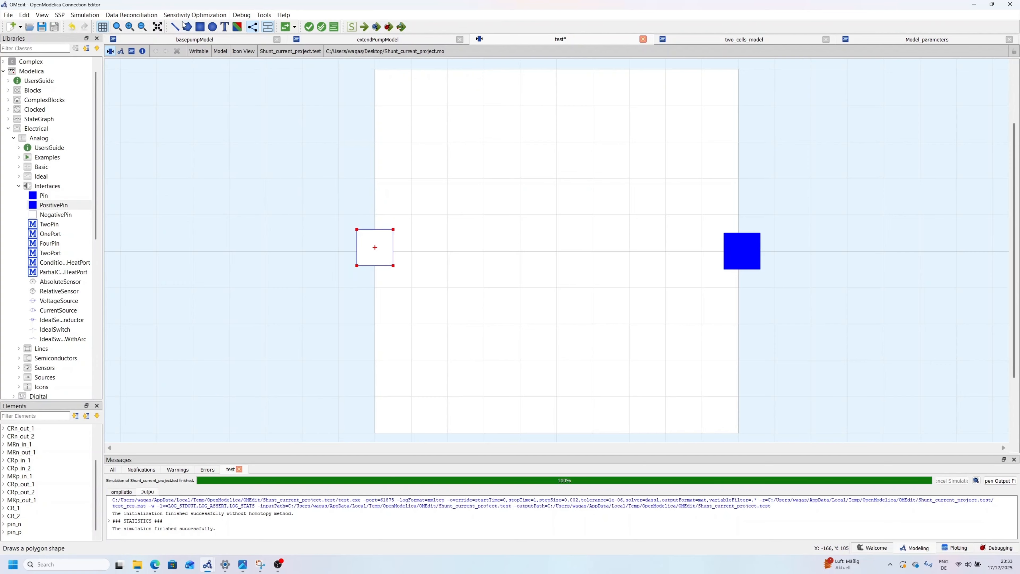
Step: Draw a rectangle about 190 by 134 units in the icon, spanning from pin_n to pin_p
left_click(199, 26)
left_click(389, 138)
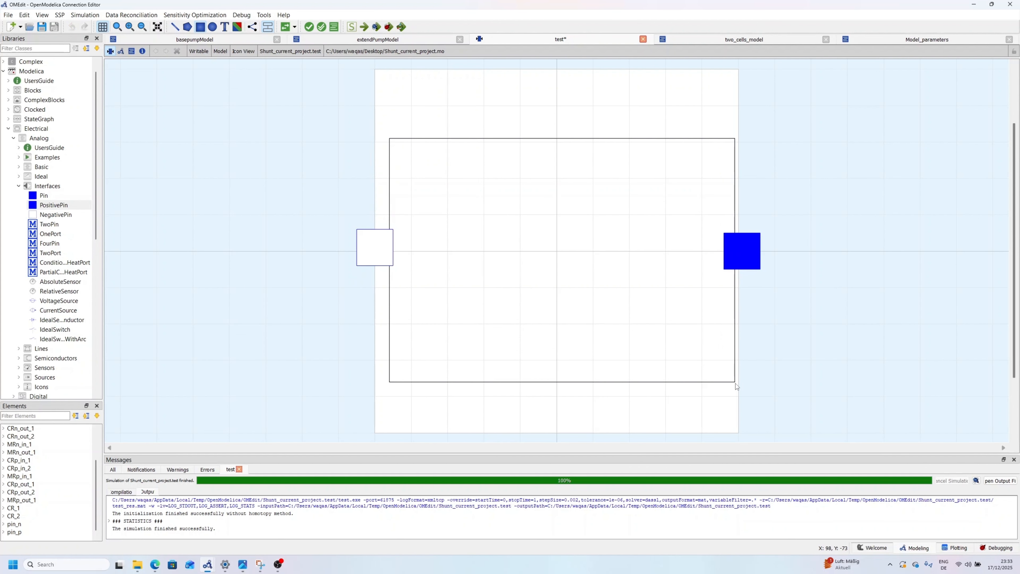
left_click(734, 384)
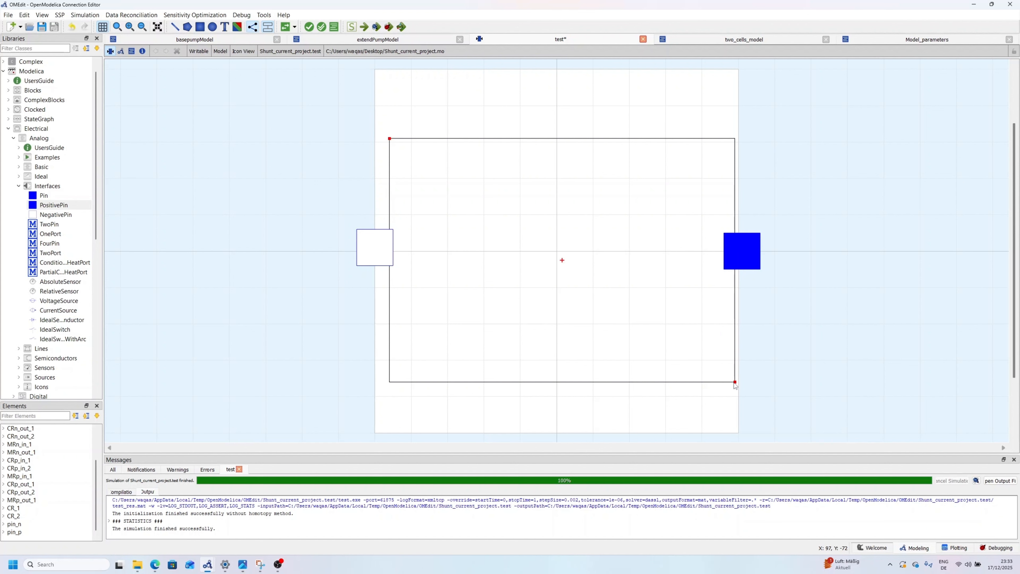
Step: Give the rectangle a FillPattern.HorizontalCylinder fill with a black line, and stretch its upper-left corner to the icon's left edge
double_click(487, 139)
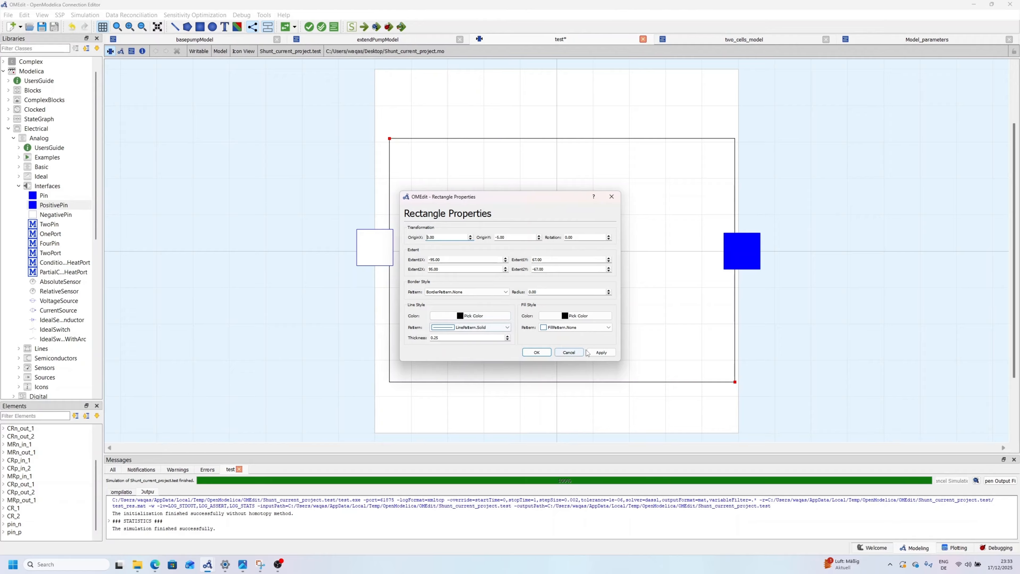
left_click(607, 327)
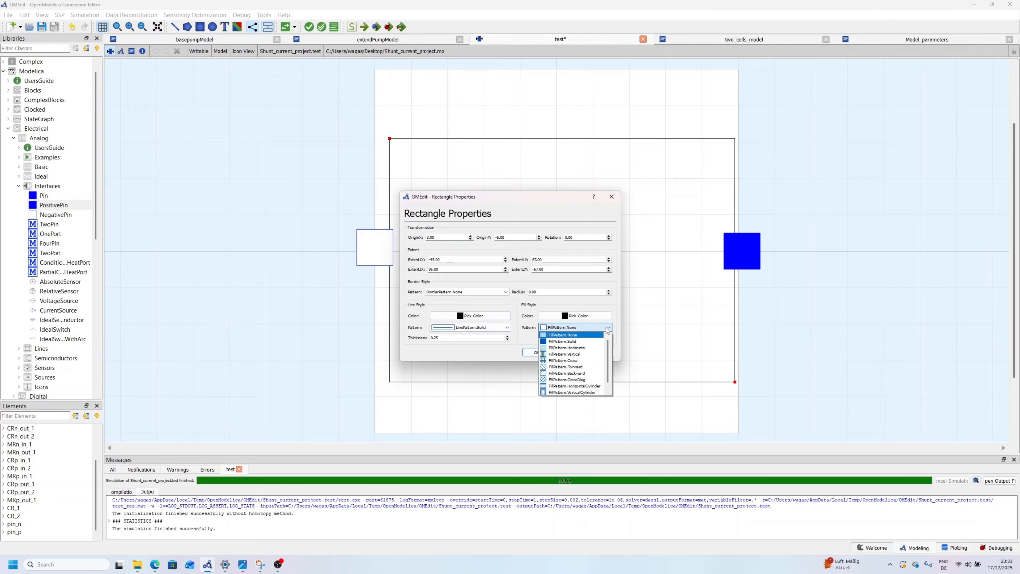
left_click(575, 386)
left_click(470, 316)
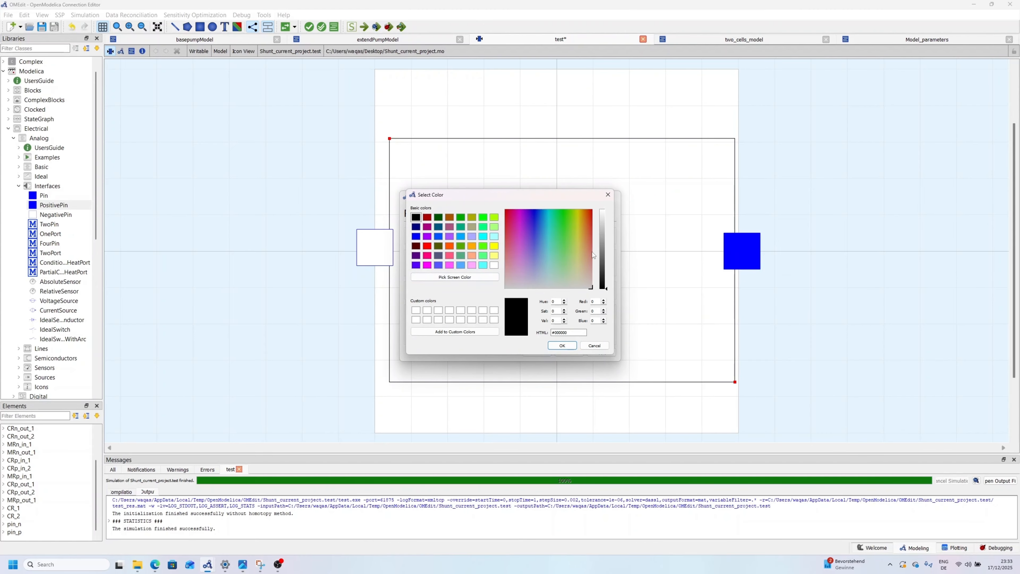
left_click(562, 345)
left_click(541, 354)
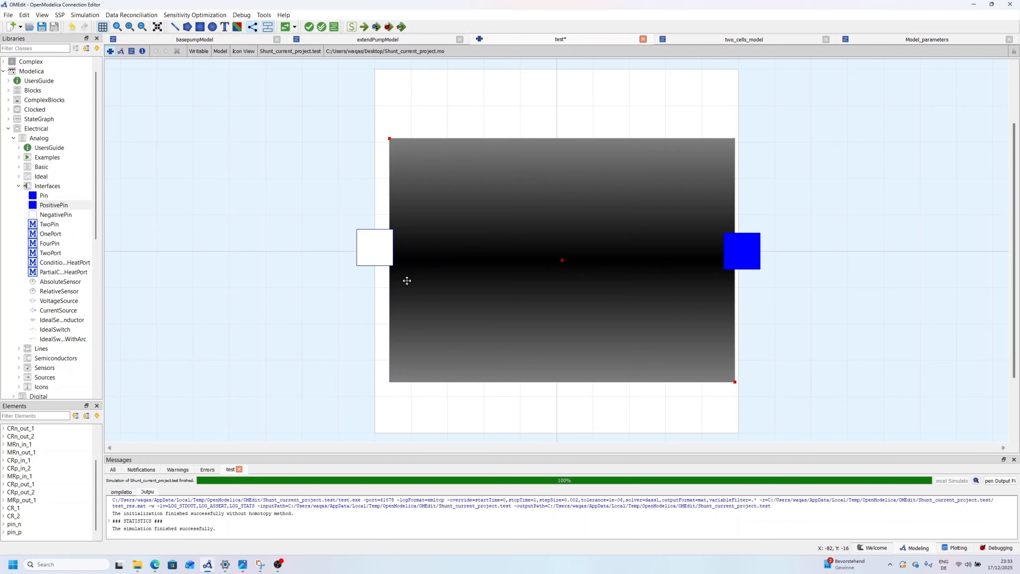
left_click_drag(389, 138, 375, 139)
Step: Open the multistack_parallel model from Shunt_current_project in its diagram view
left_click(8, 128)
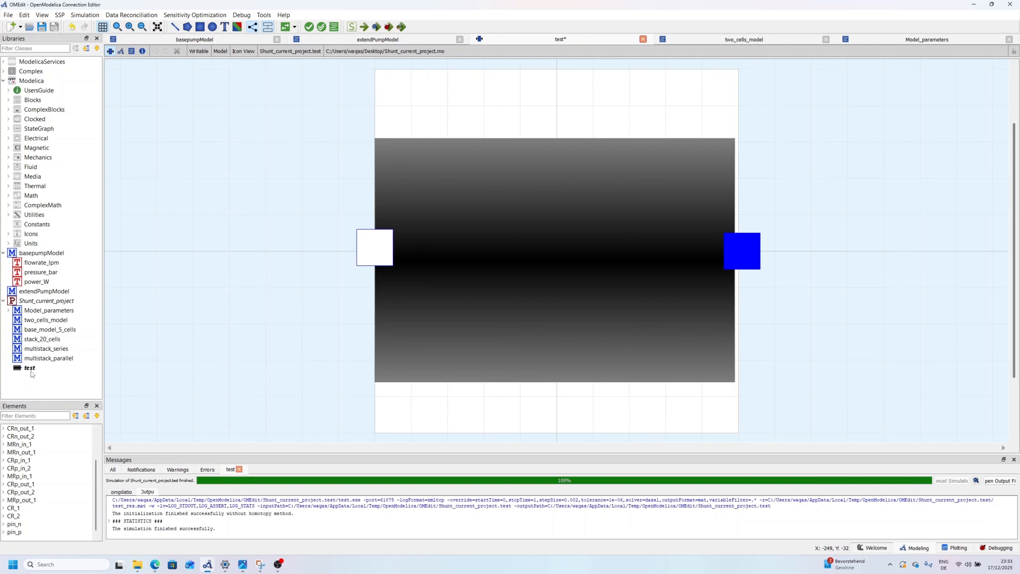
left_click(59, 360)
double_click(60, 360)
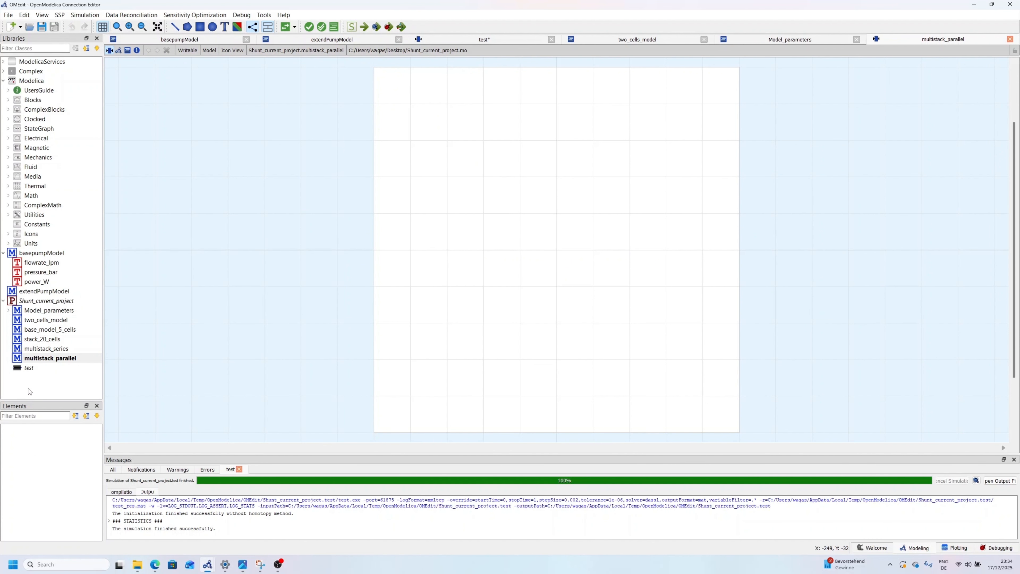
double_click(31, 370)
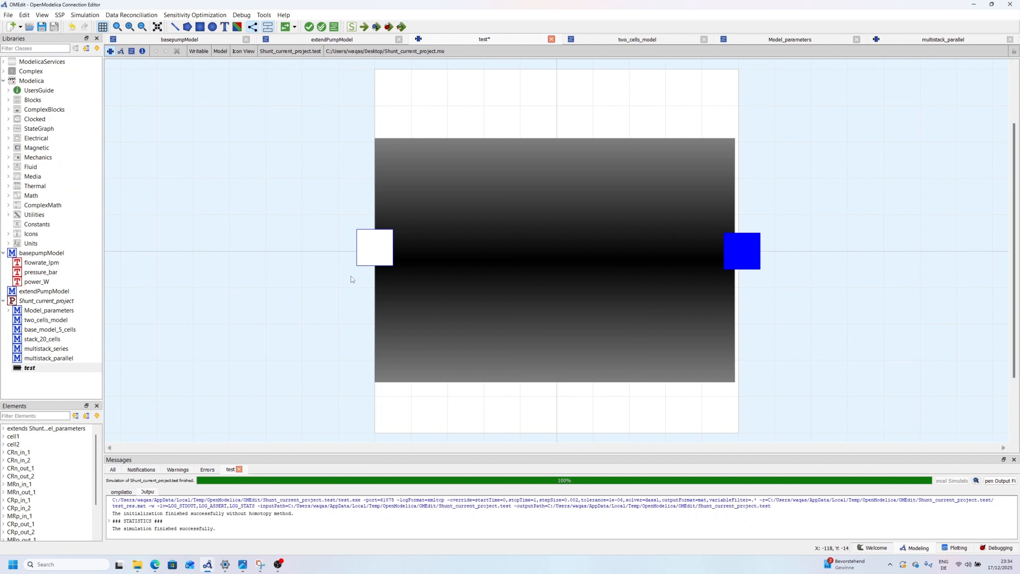
double_click(52, 360)
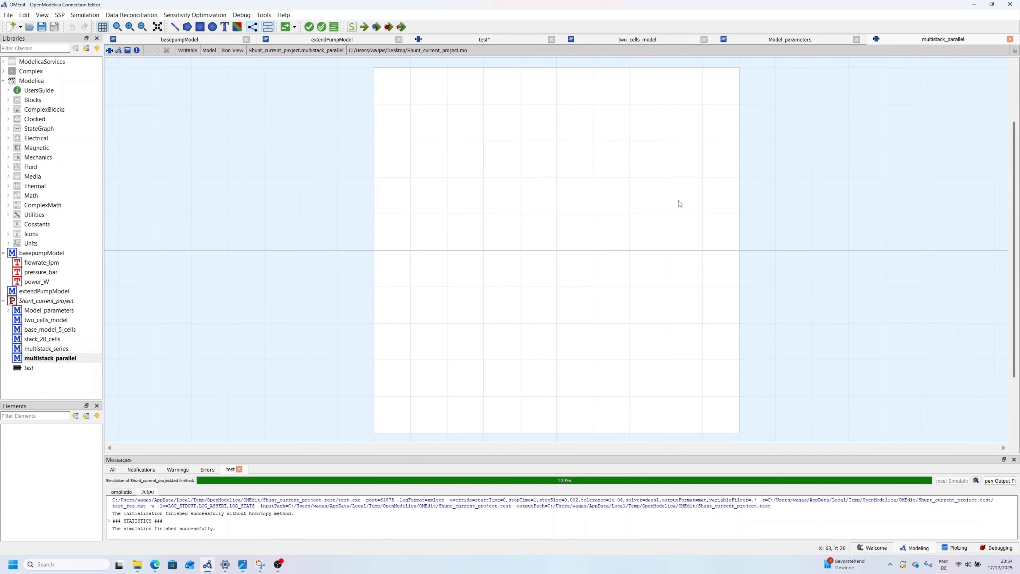
left_click(119, 50)
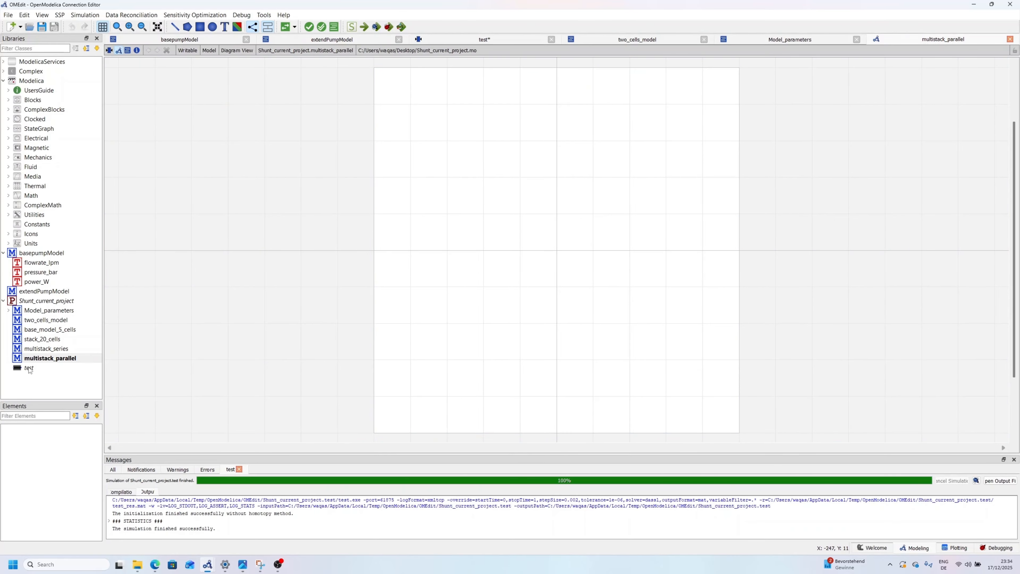
Step: Insert two instances of the test model, test1 and test2, into the multistack_parallel diagram
left_click_drag(29, 369, 545, 251)
left_click(550, 290)
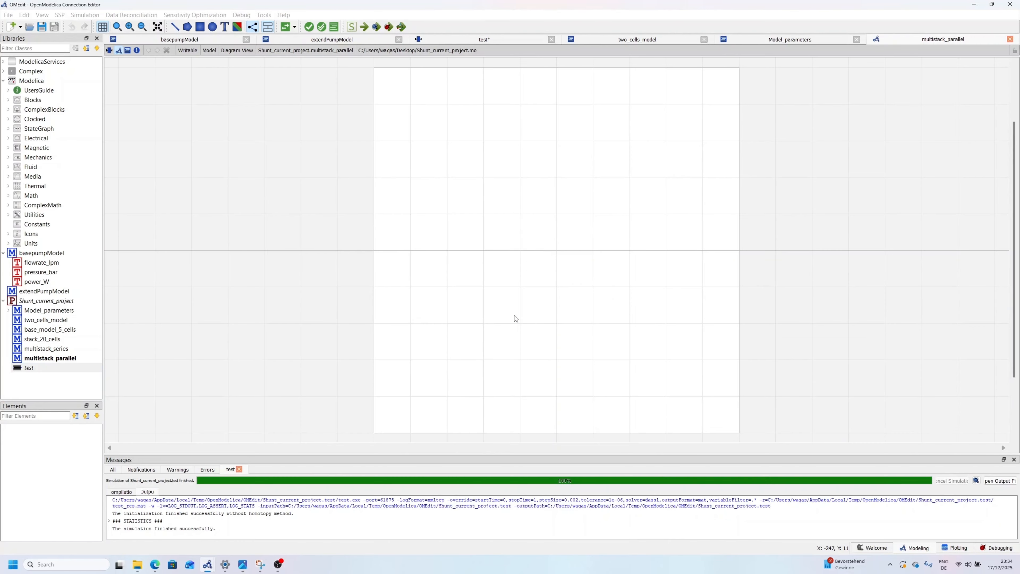
left_click_drag(16, 370, 625, 297)
left_click(550, 290)
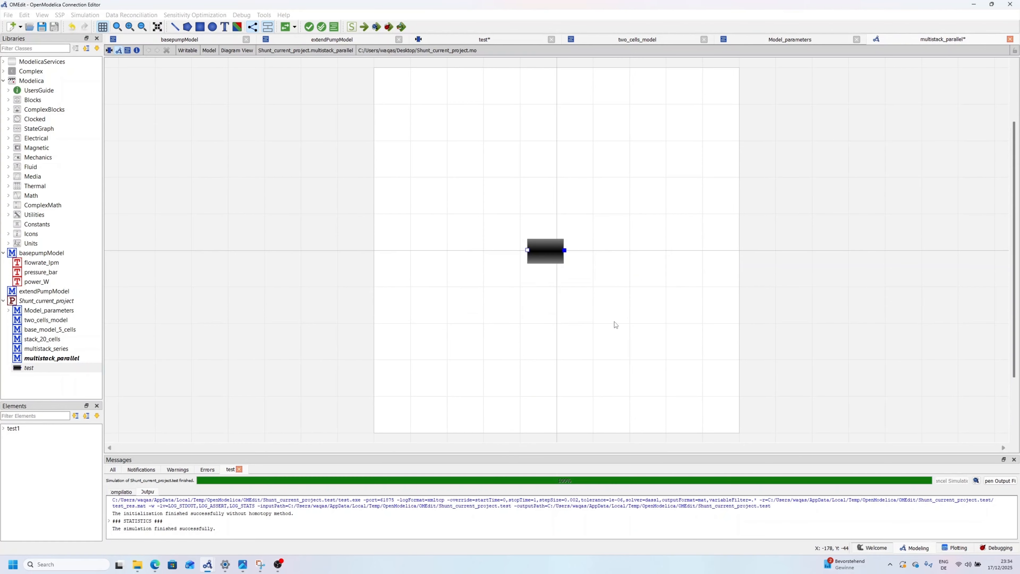
Step: Set test1 and test2 apart at the same height and connect test1's positive pin to test2's negative pin
left_click_drag(546, 251, 476, 236)
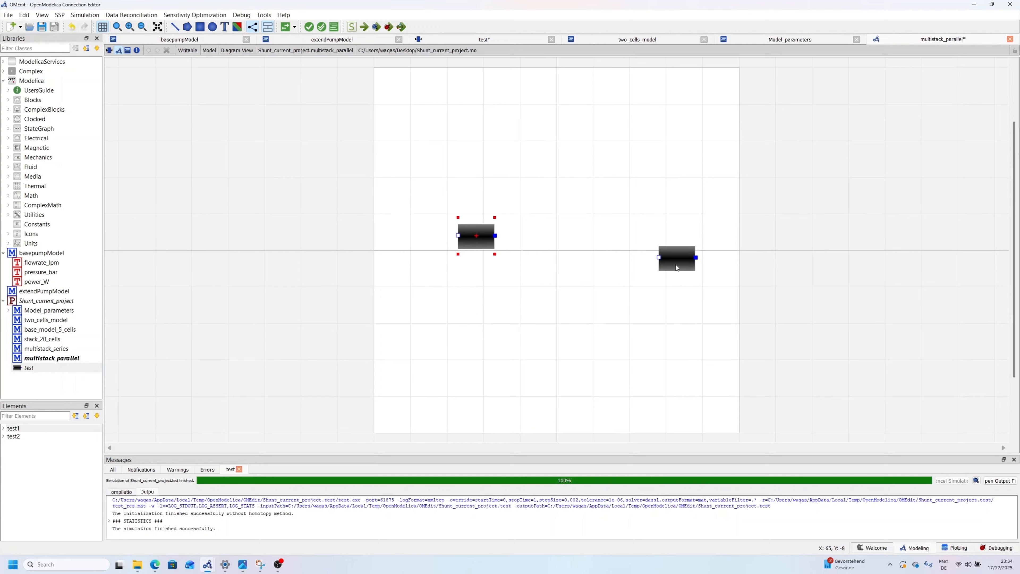
left_click_drag(676, 268, 673, 257)
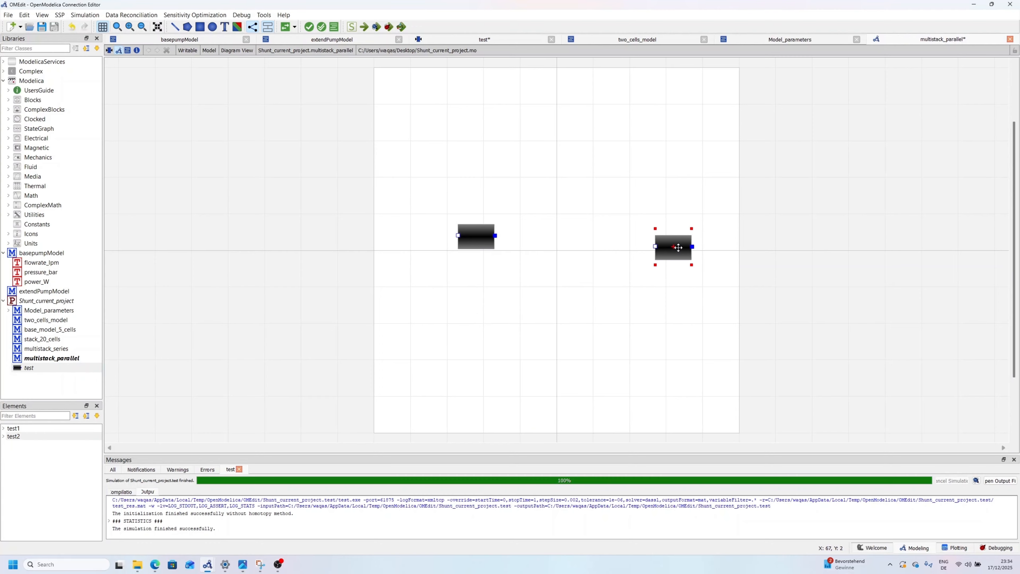
left_click(469, 240)
left_click_drag(491, 250, 487, 262)
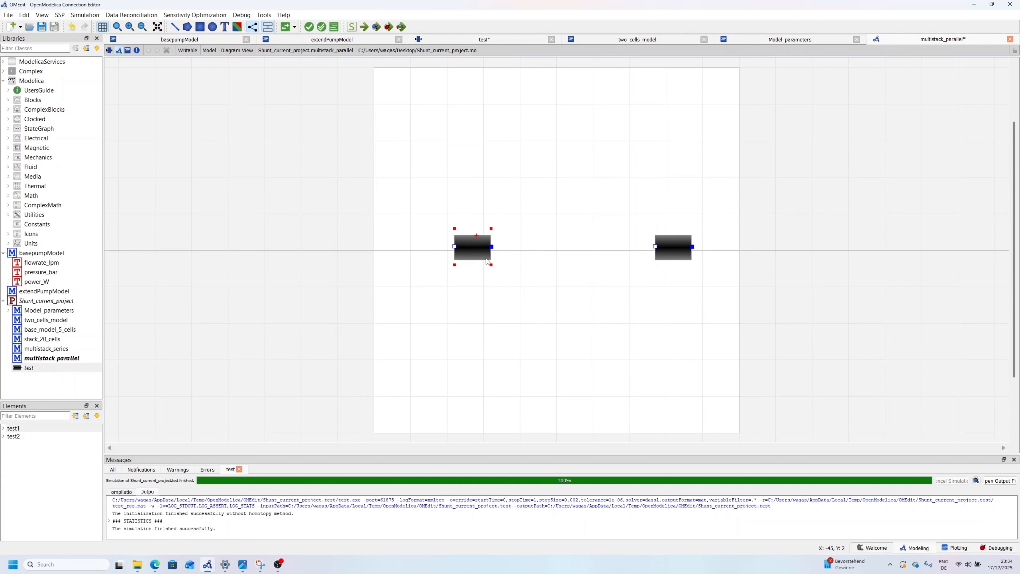
left_click(487, 261)
left_click(492, 247)
left_click(655, 246)
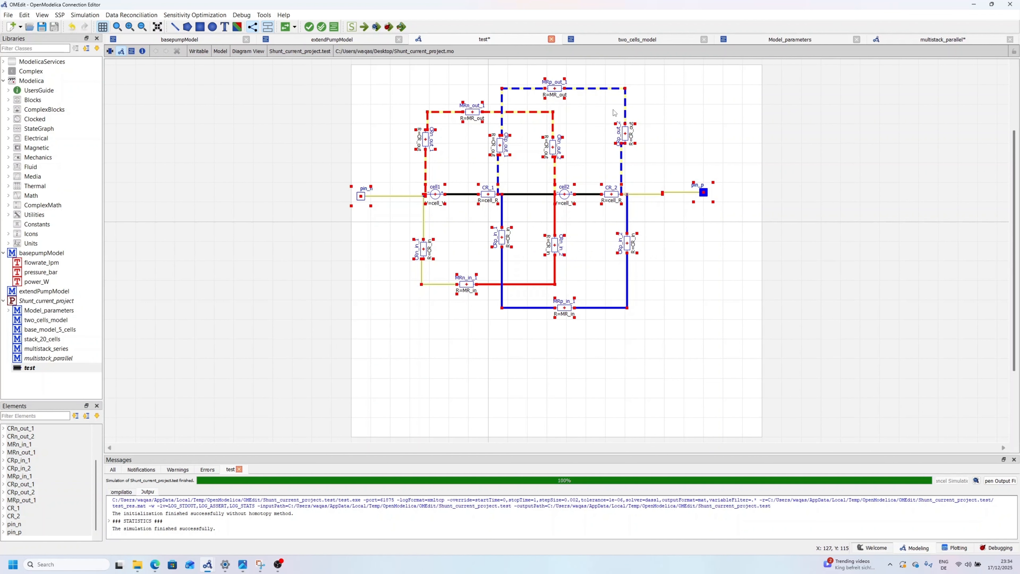
Step: In the test model's diagram, paste a copy of the complete two-cell circuit with its pins beside the original
left_click(798, 109)
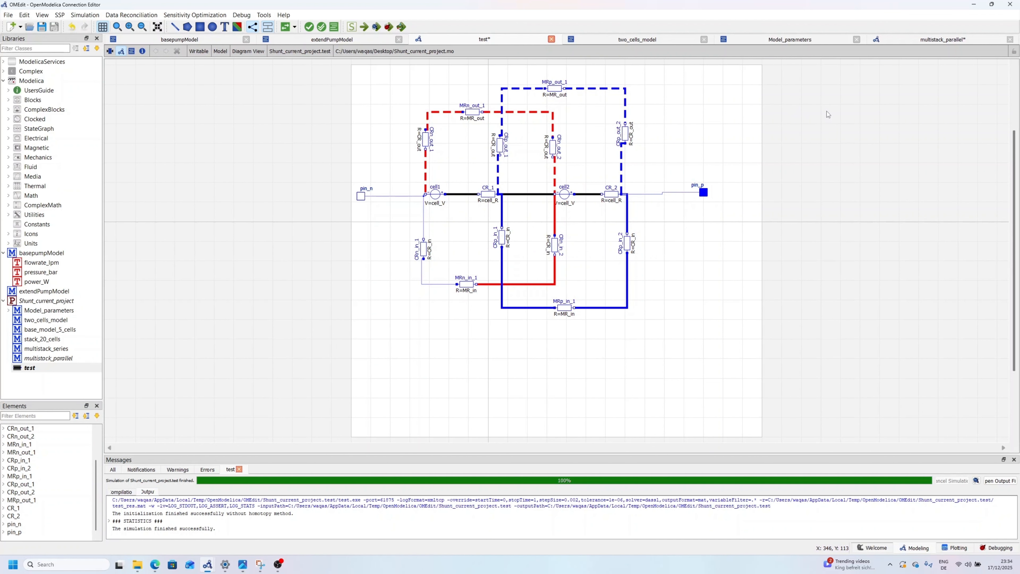
key("ctrl+v")
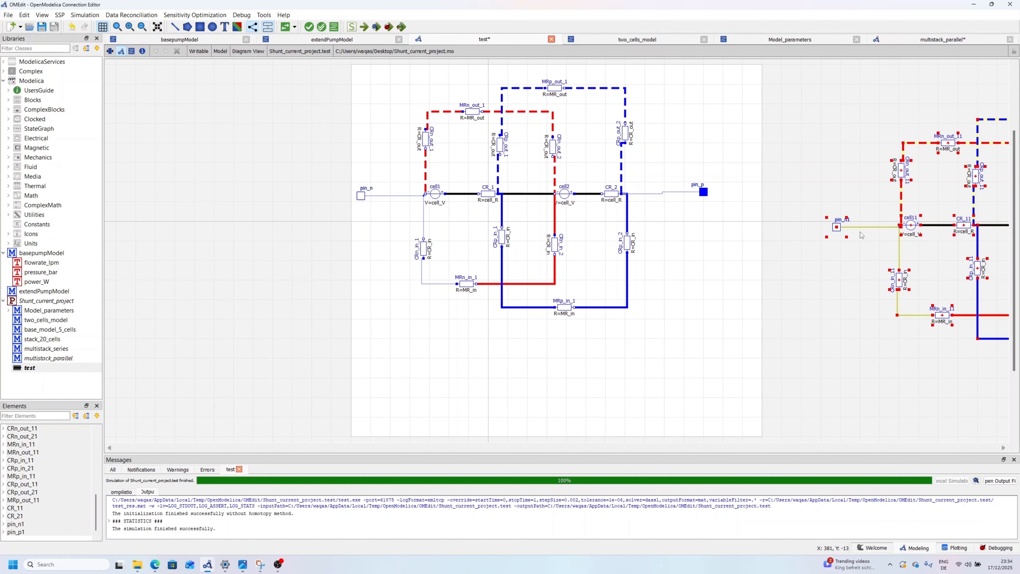
left_click(157, 27)
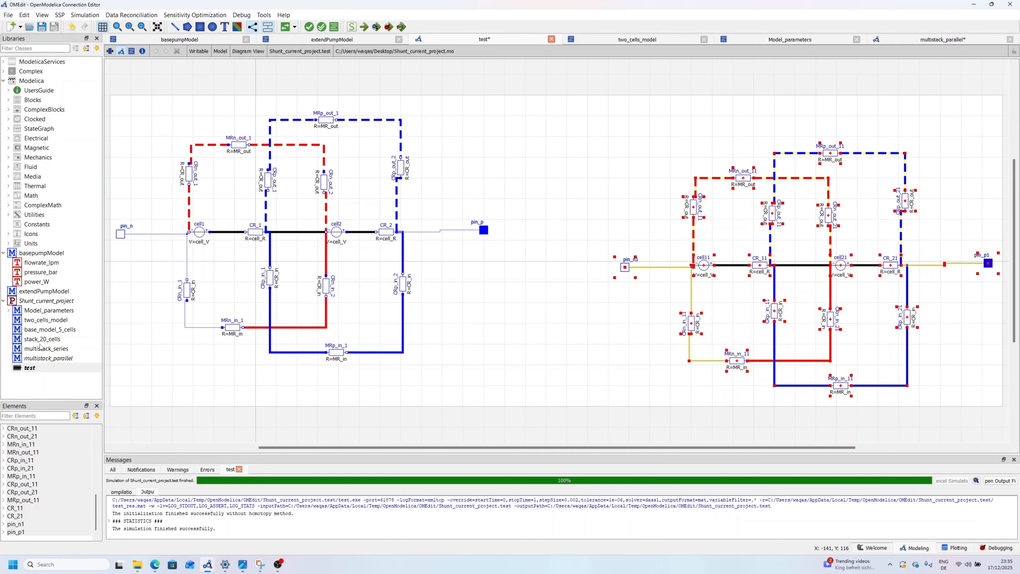
Step: Return to multistack_parallel and shift the test1 block slightly to the left and up
double_click(57, 359)
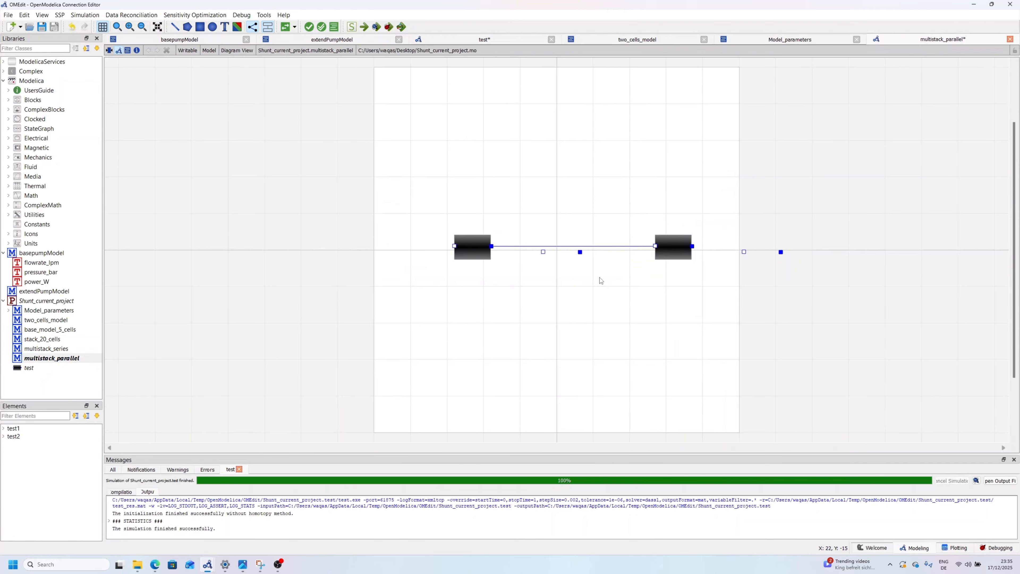
mouse_move(477, 246)
left_mouse_down()
mouse_move(477, 219)
mouse_move(469, 236)
left_mouse_up()
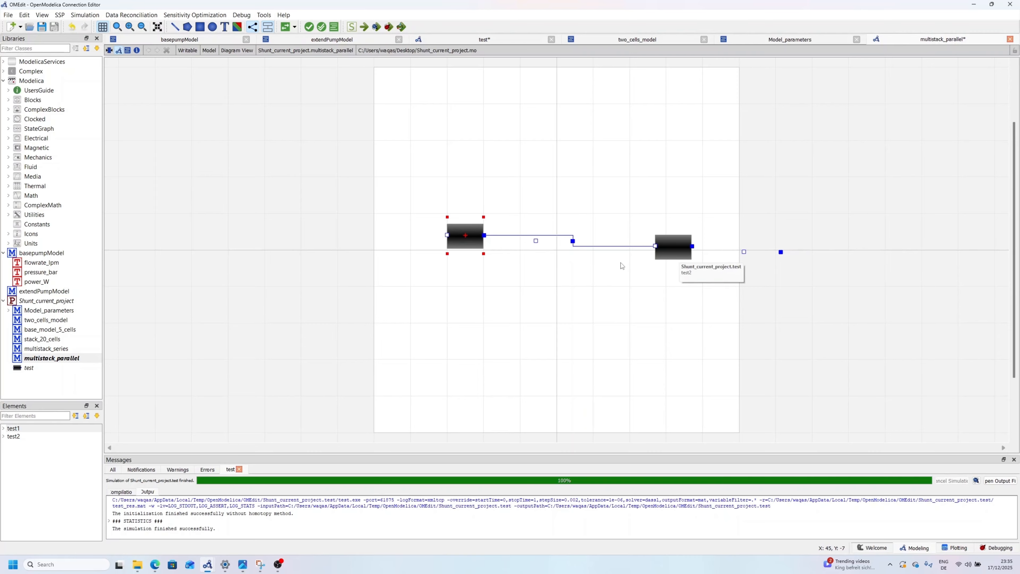
left_click_drag(465, 240, 457, 247)
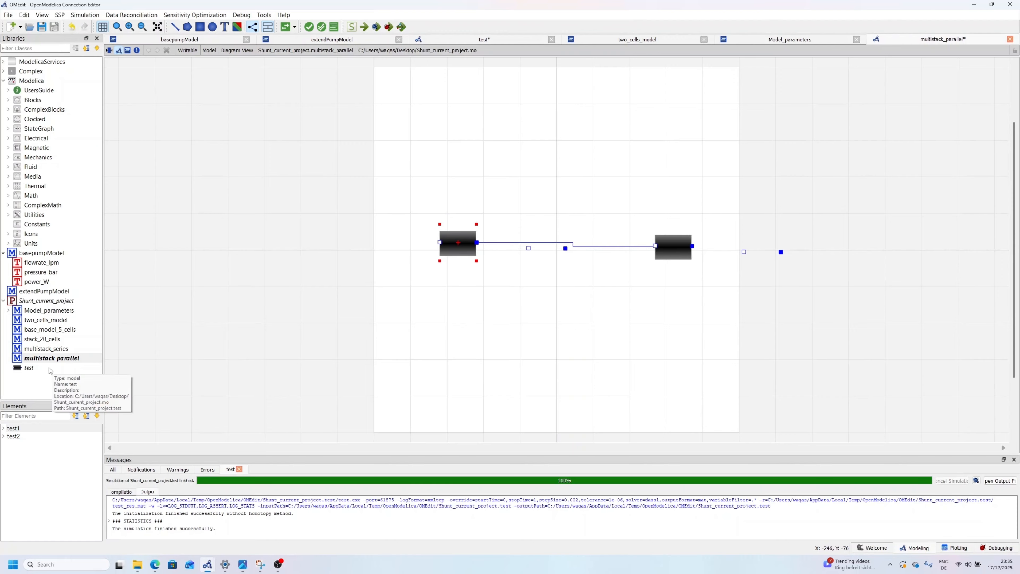
Step: Delete the duplicated circuit from the test diagram and fit the original circuit to the view
double_click(29, 368)
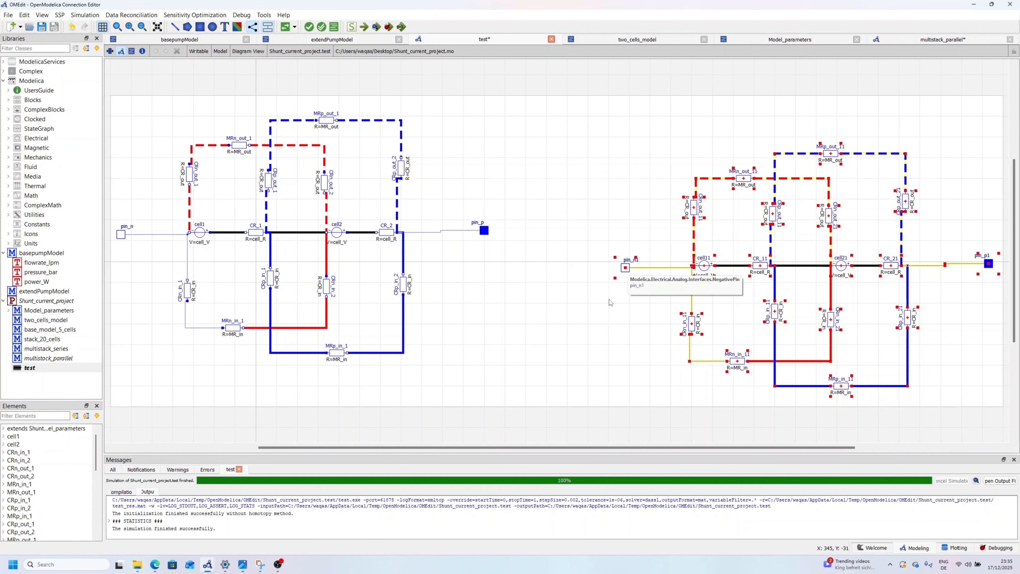
left_click(603, 130)
left_click_drag(558, 100, 1008, 416)
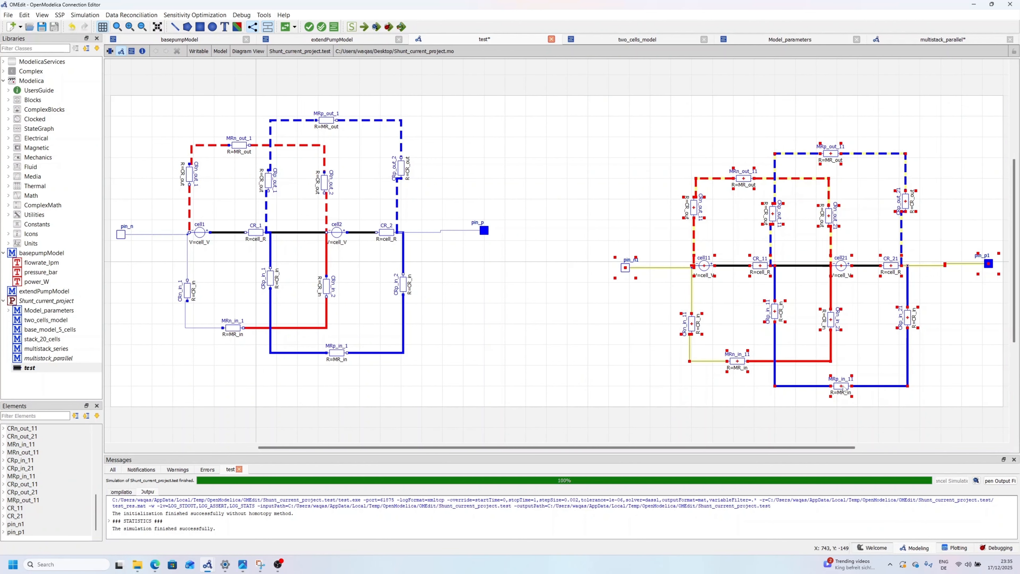
key("Delete")
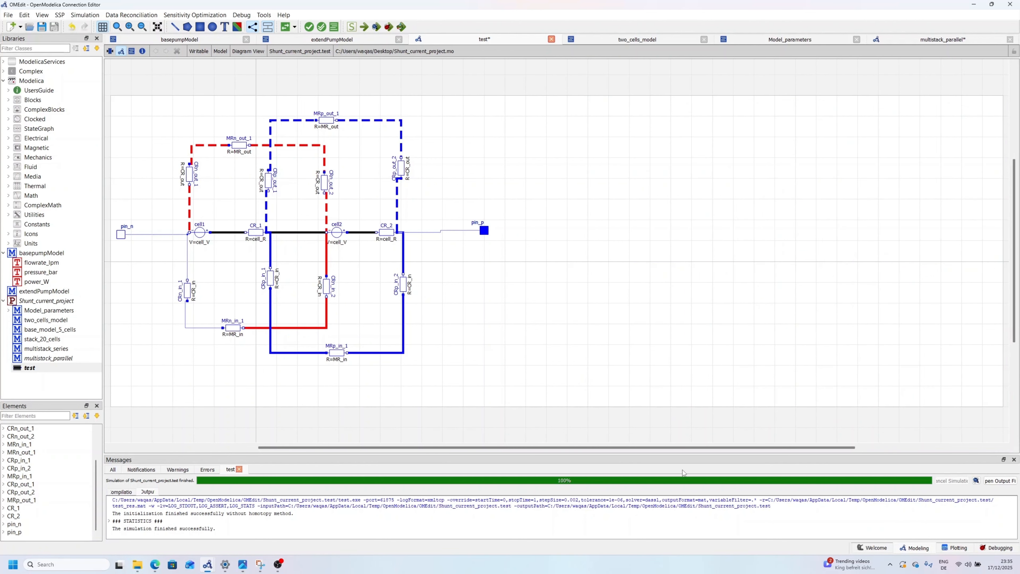
left_click(162, 26)
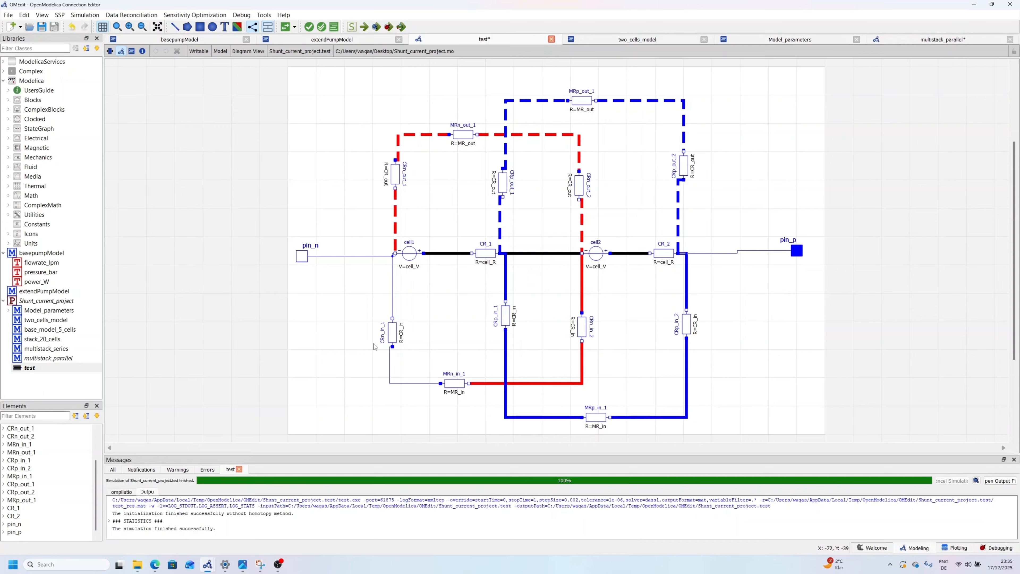
Step: Examine the multistack_parallel code, looking at the test1 and test2 declarations and the connect equation
left_click(132, 52)
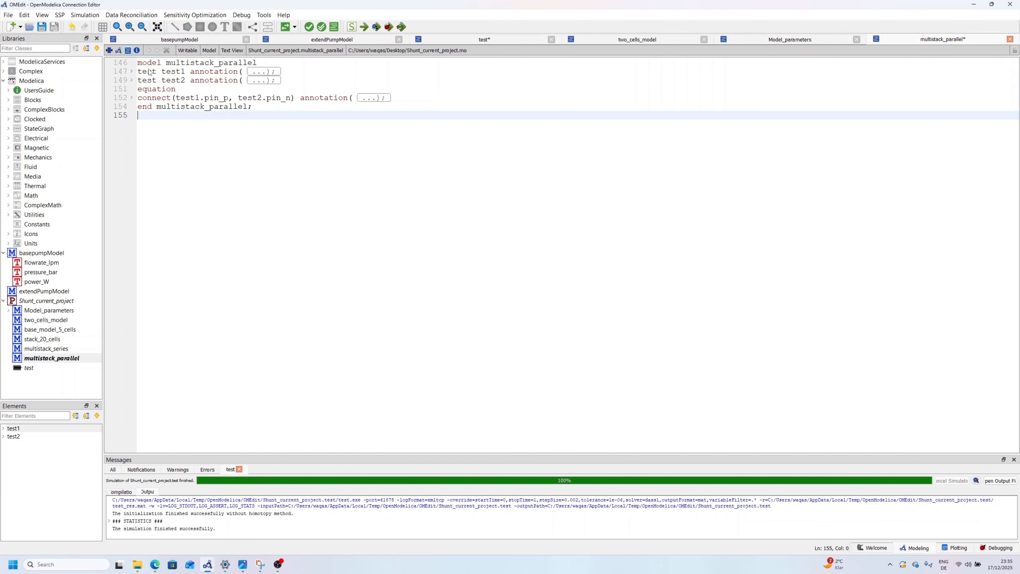
left_click_drag(138, 73, 186, 75)
left_click(186, 75)
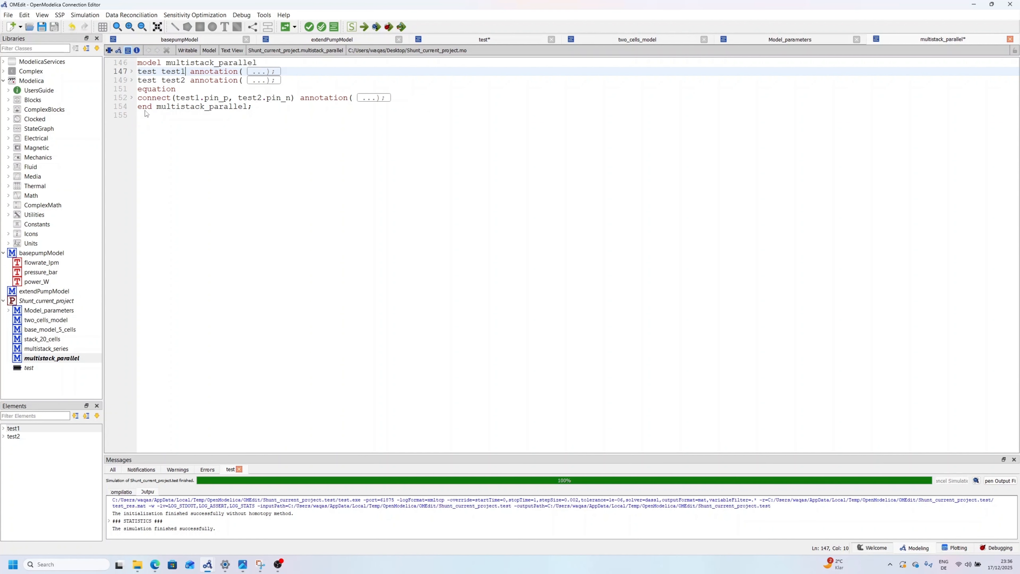
left_click(28, 369)
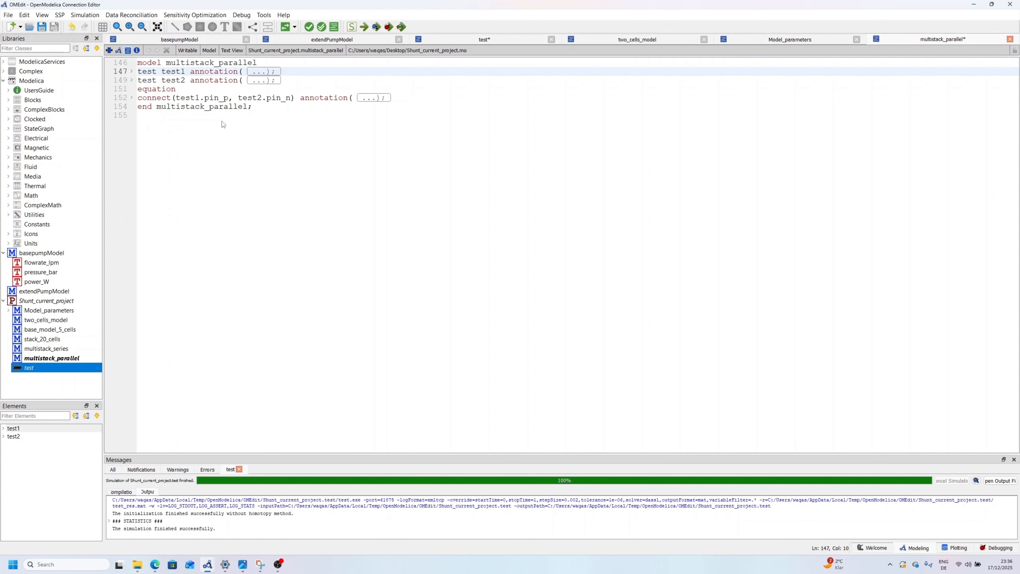
left_click(172, 71)
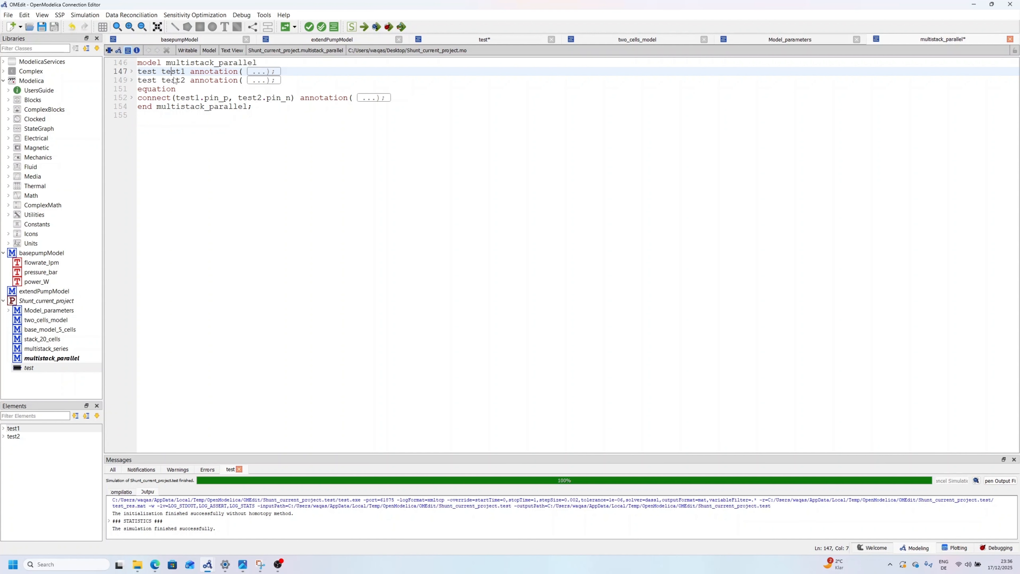
Step: Rename the test1 instance to two_cells in the multistack_parallel code
key("shift+Right")
key("shift+Right")
key("shift+Right")
key("shift+Right")
key("shift+Right")
type("two_cells")
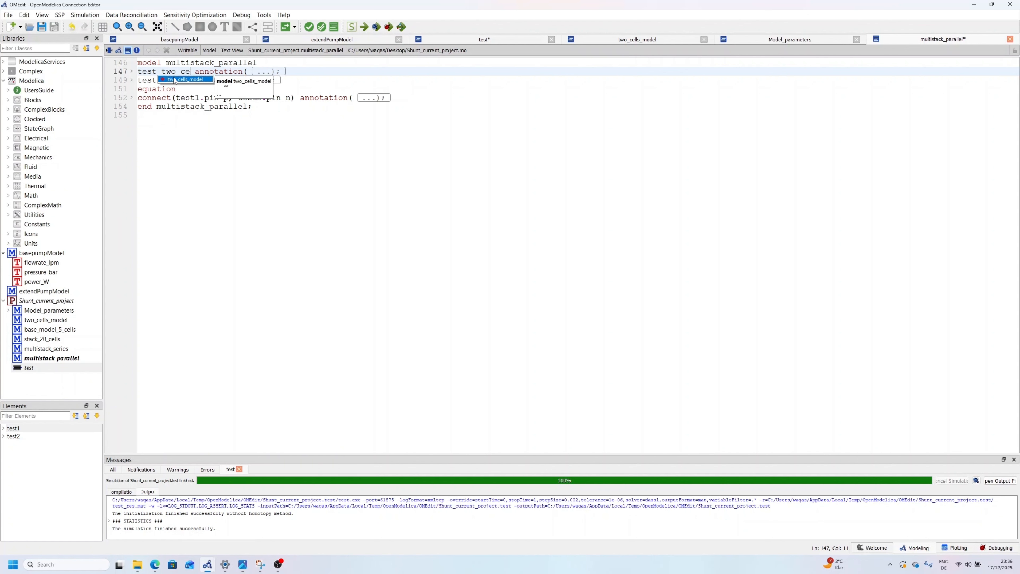
key("Escape")
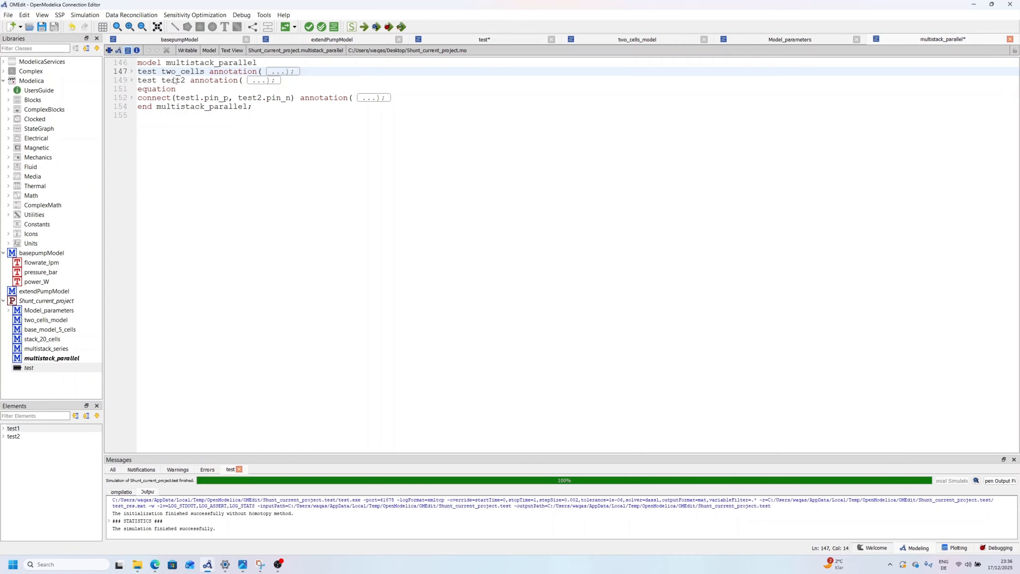
Step: Rename the test2 instance to next_twocelss in its declaration
key("Down")
double_click(175, 80)
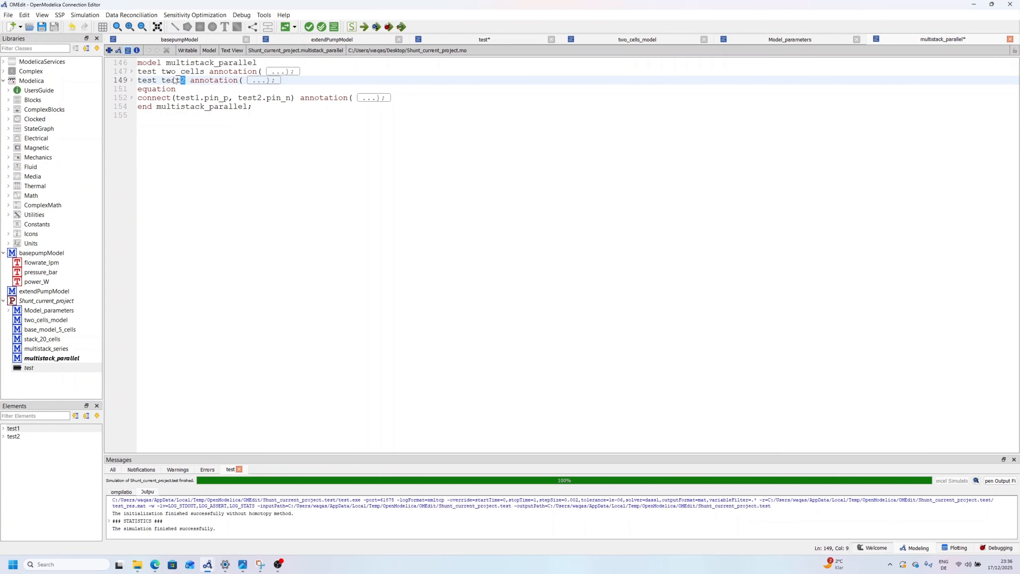
type("next_twocelss")
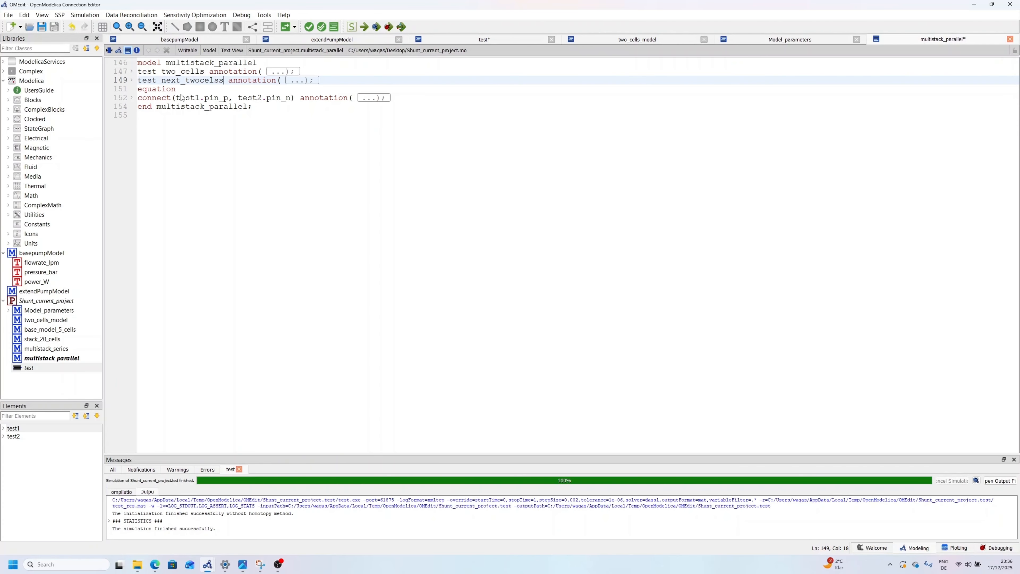
Step: Expand the connect equation between test1.pin_p and test2.pin_n and delete it together with its Line annotation
left_click(133, 98)
left_click(142, 99)
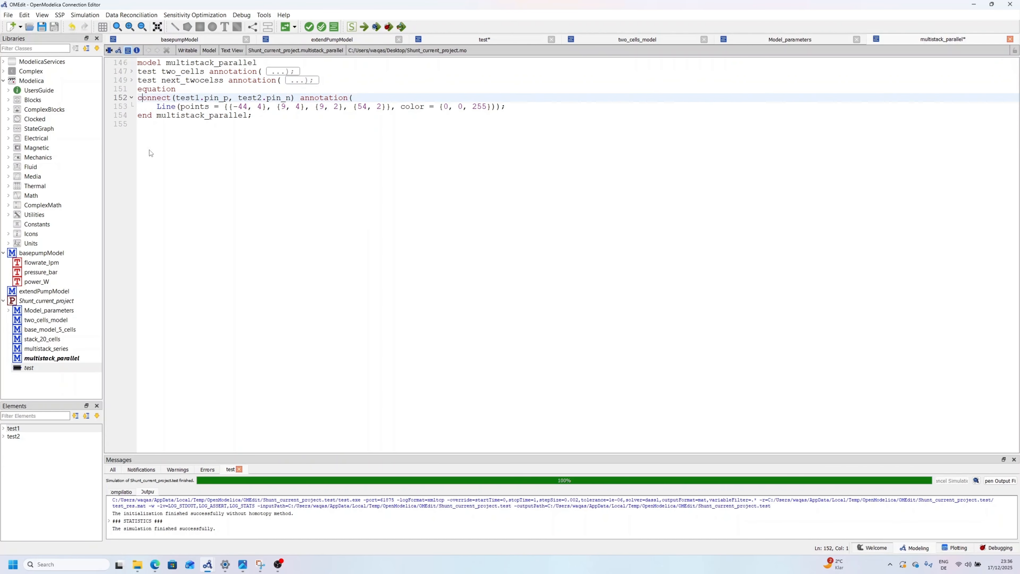
key("shift+Down")
key("shift+Down")
key("Delete")
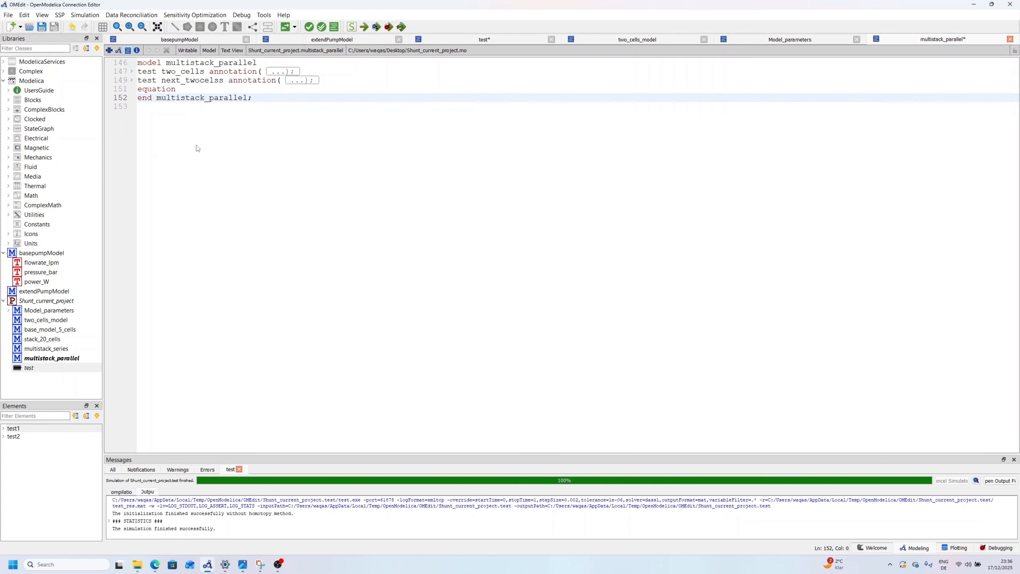
Step: In the multistack_parallel diagram, connect the positive pin of two_cells to the negative pin of next_twocelss
left_click(119, 51)
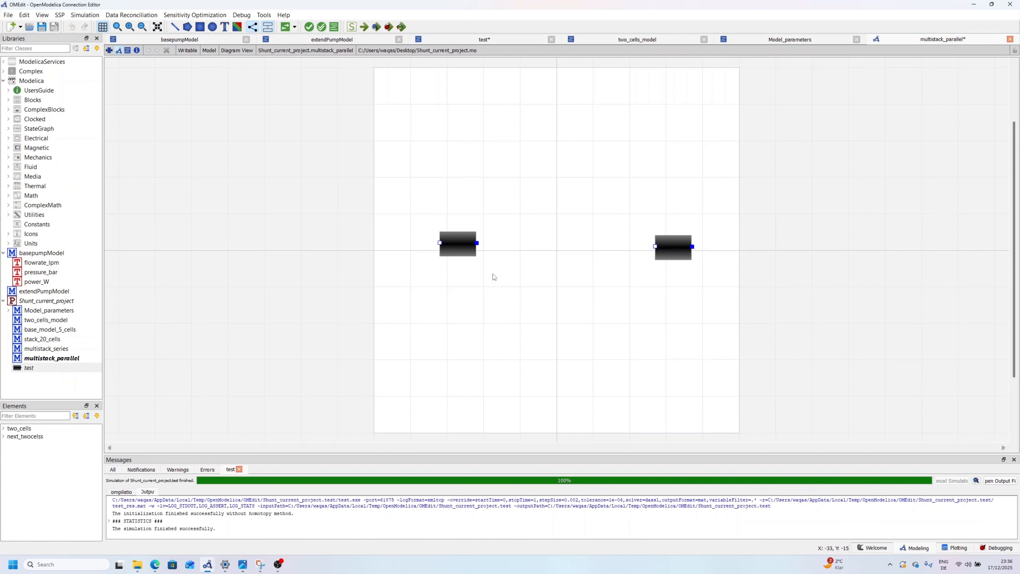
left_click(457, 250)
left_click(492, 300)
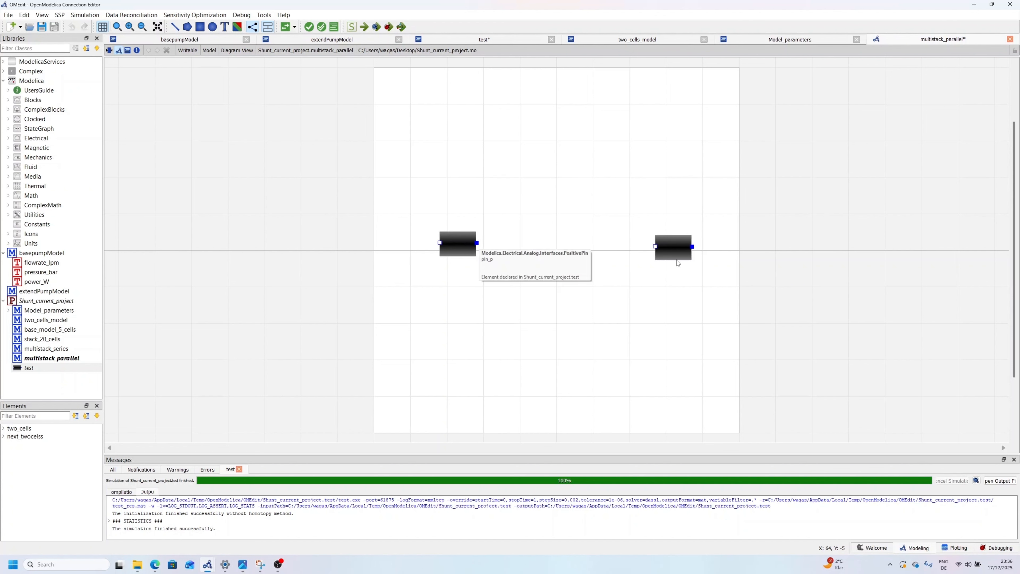
left_click(477, 243)
left_click(655, 246)
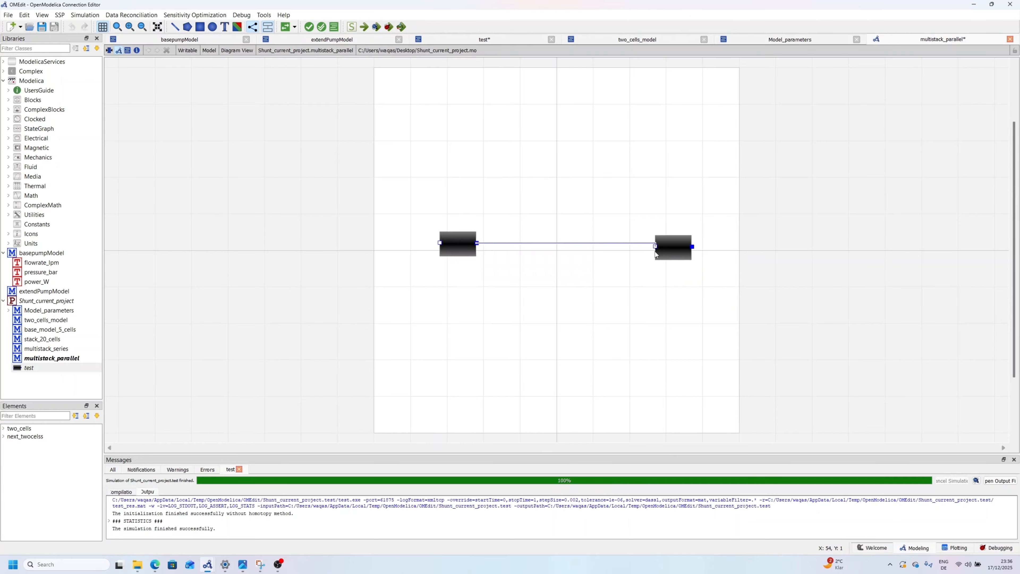
left_click(656, 247)
Step: Align the next_twocelss block level with two_cells so the connection runs straight, and fit the diagram to the view
left_click_drag(901, 253, 640, 242)
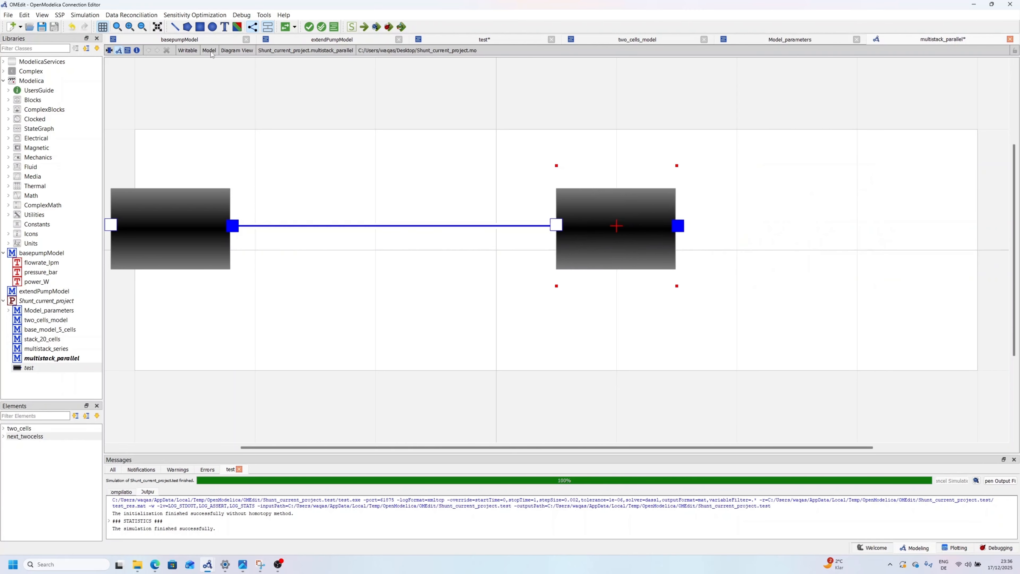
left_click(158, 27)
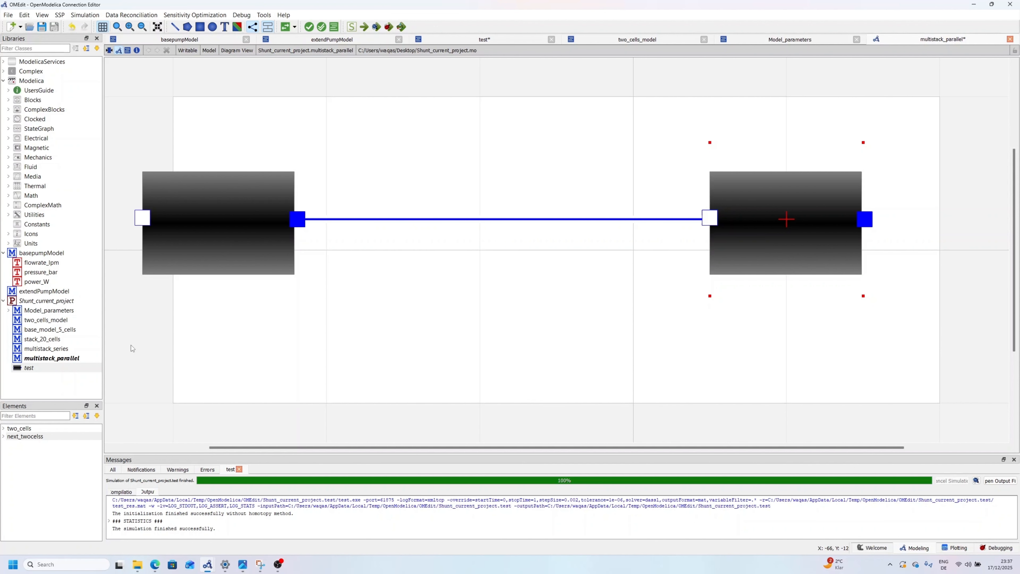
left_click(240, 320)
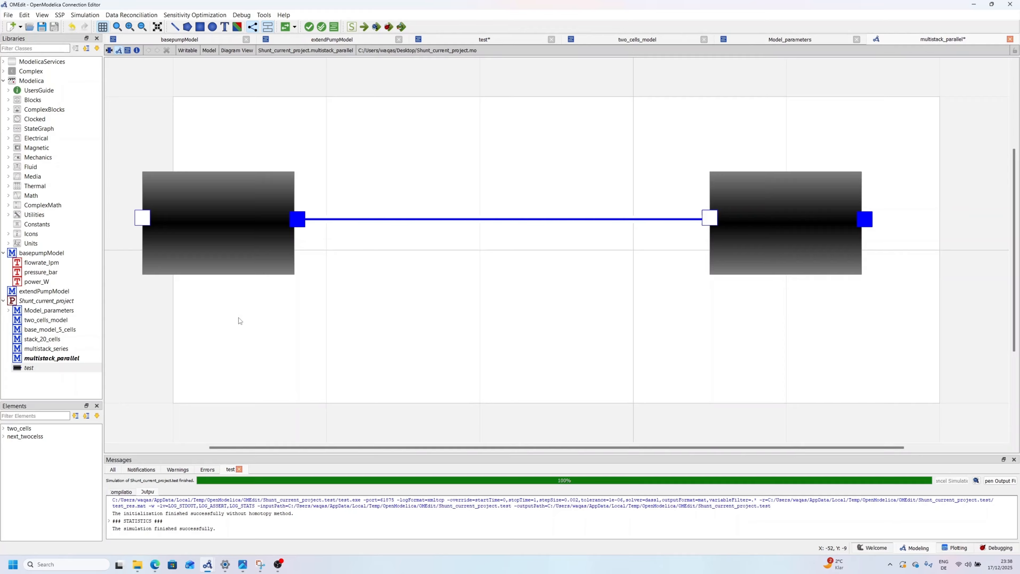
Step: Review the parameter definitions in the Model_parameters code and bring up the icon of the test model
double_click(67, 311)
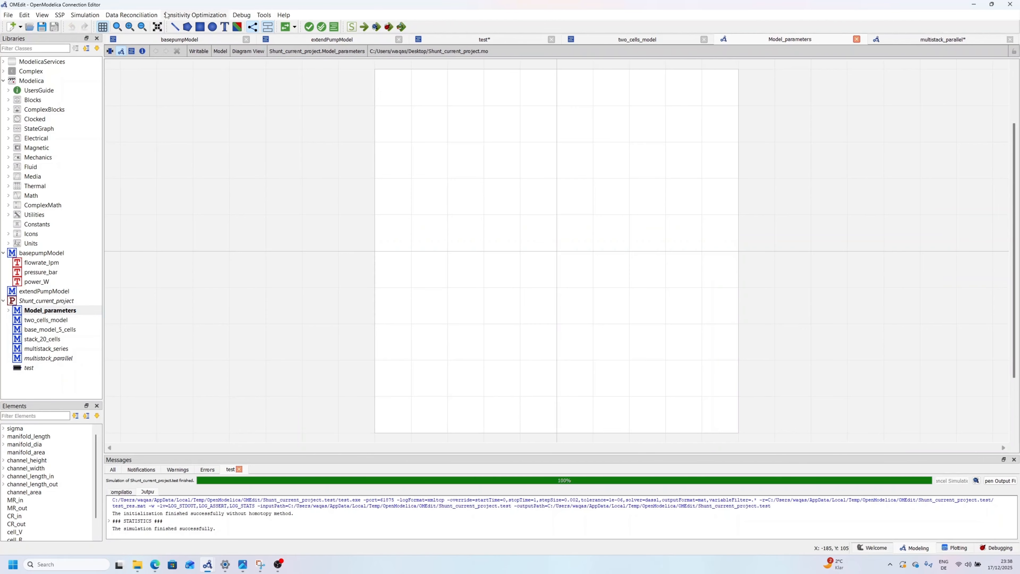
left_click(132, 51)
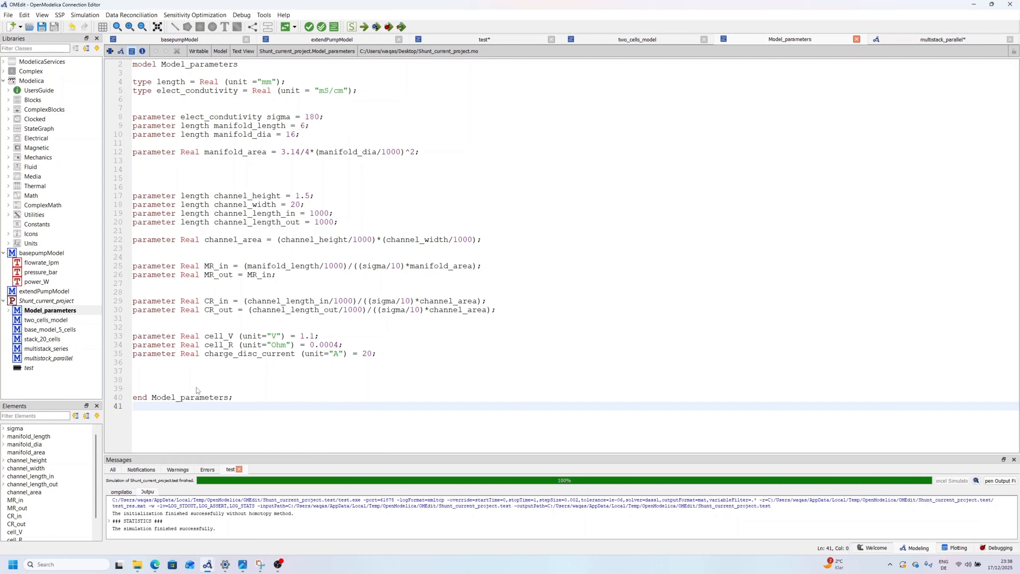
double_click(29, 368)
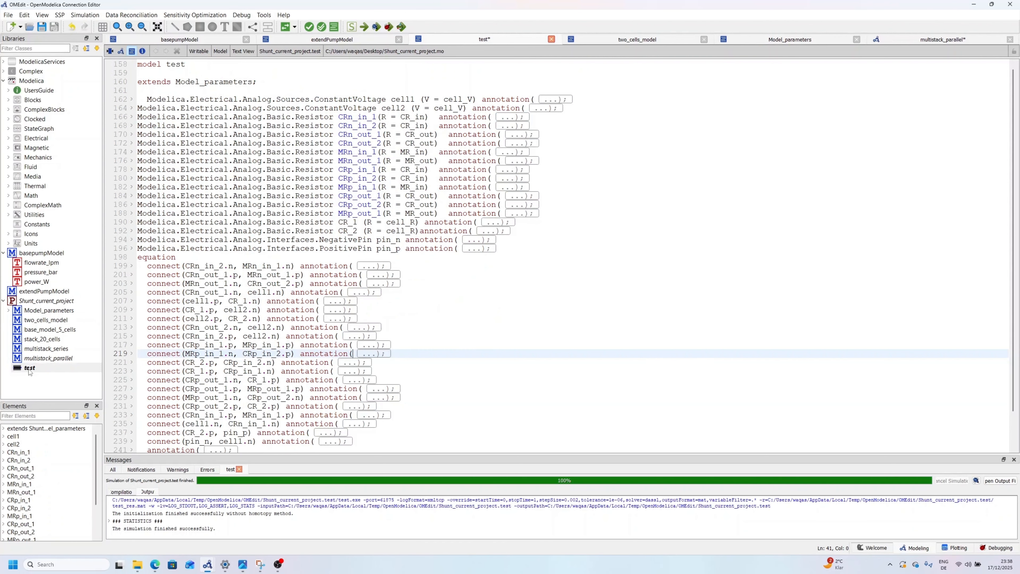
left_click(111, 51)
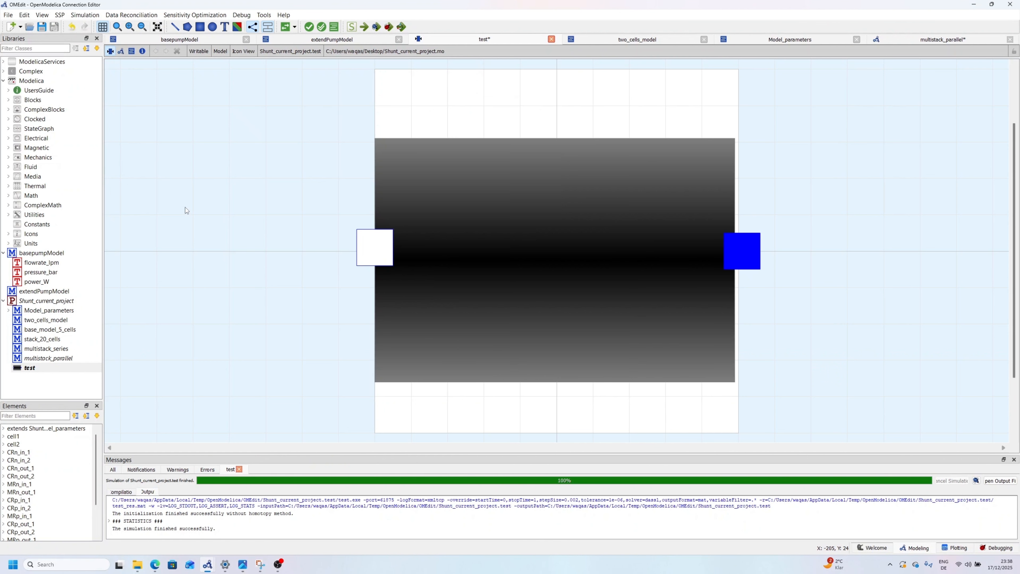